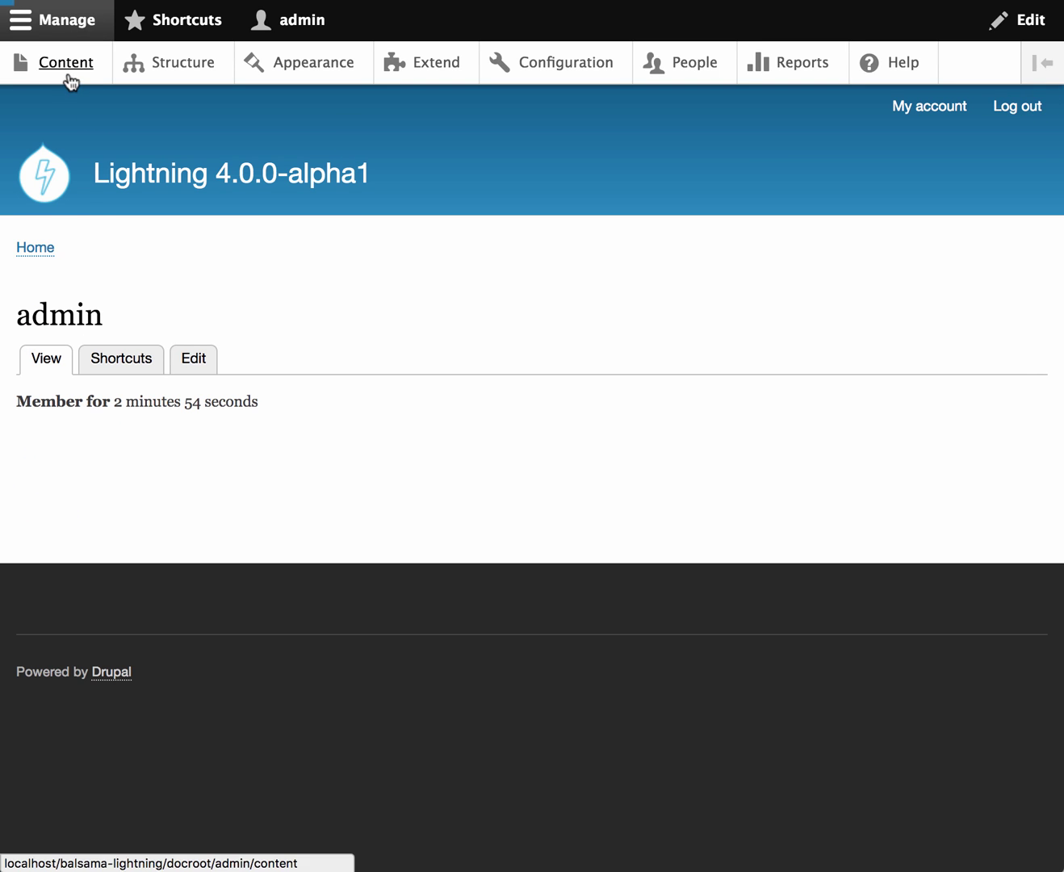
# Step: Create a new Landing page titled 'Dive In' with the description 'A short animation'
pyautogui.click(68, 73)
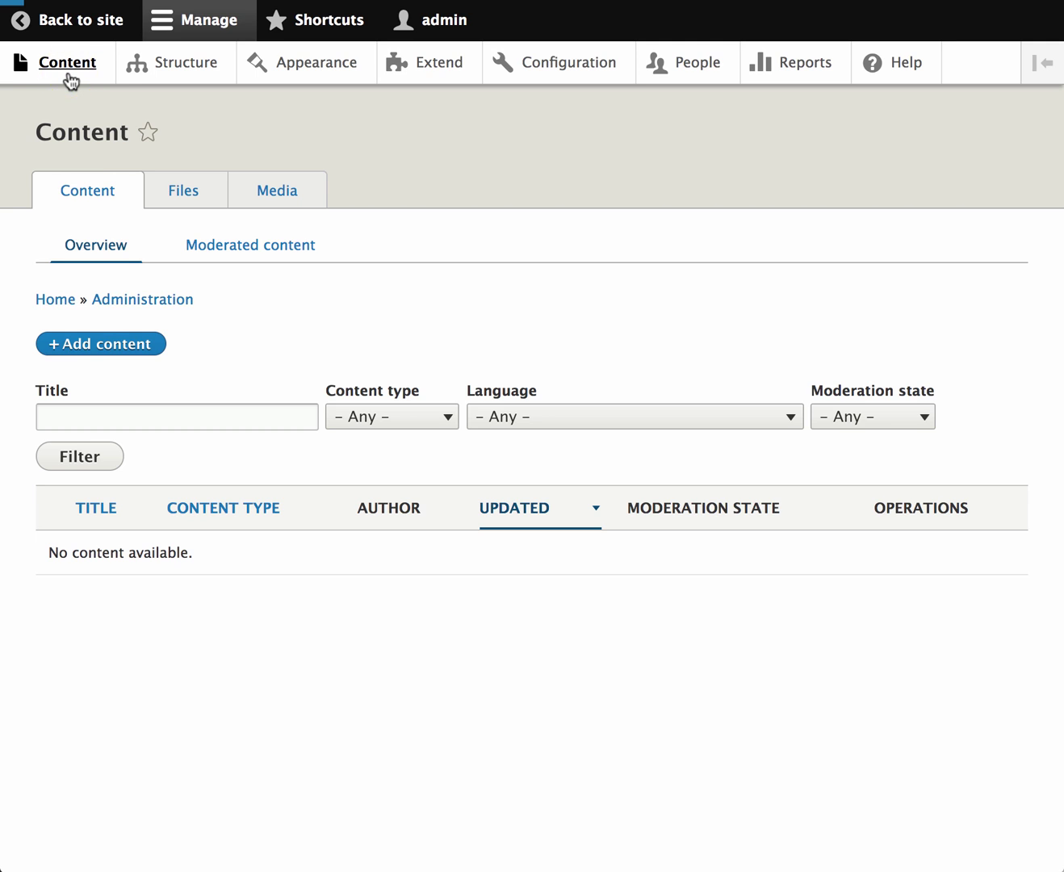
pyautogui.click(99, 347)
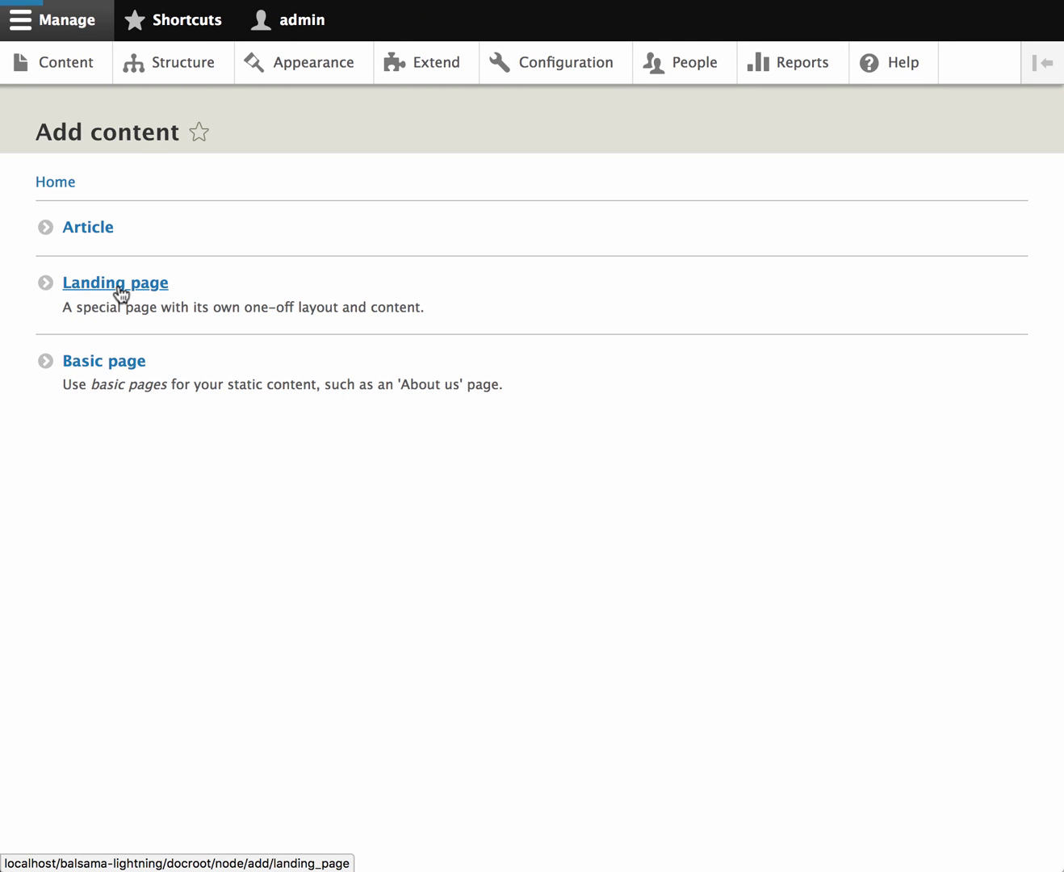
pyautogui.click(117, 285)
pyautogui.click(125, 248)
pyautogui.write('Dive In')
pyautogui.click(115, 428)
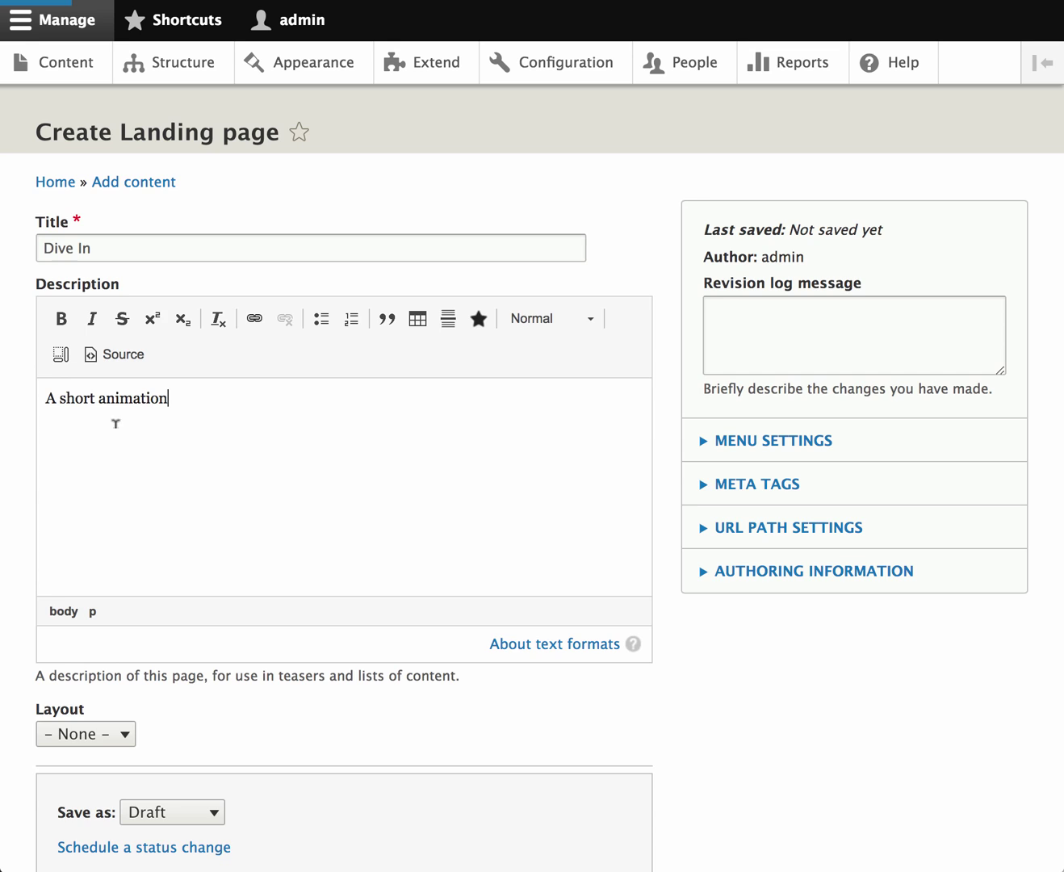
pyautogui.scroll(-3, 135, 660)
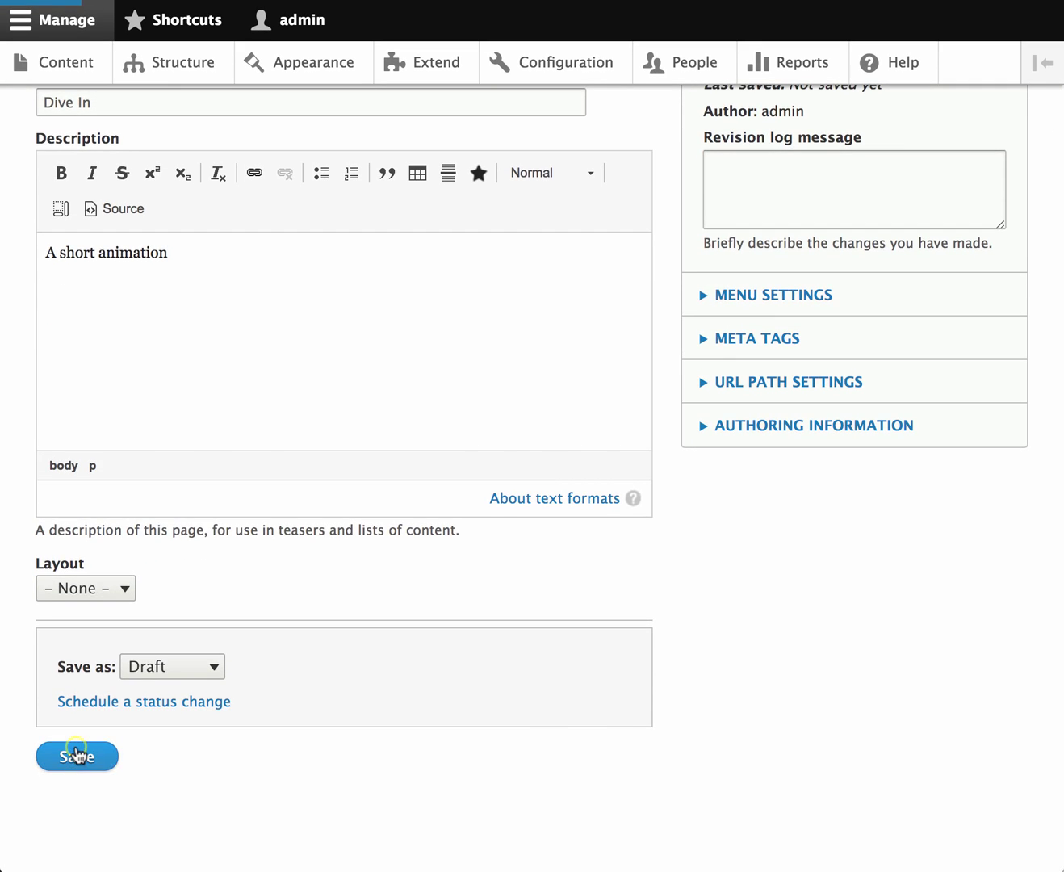
# Step: Save Dive In as a draft and open the block chooser for the empty layout section
pyautogui.click(77, 756)
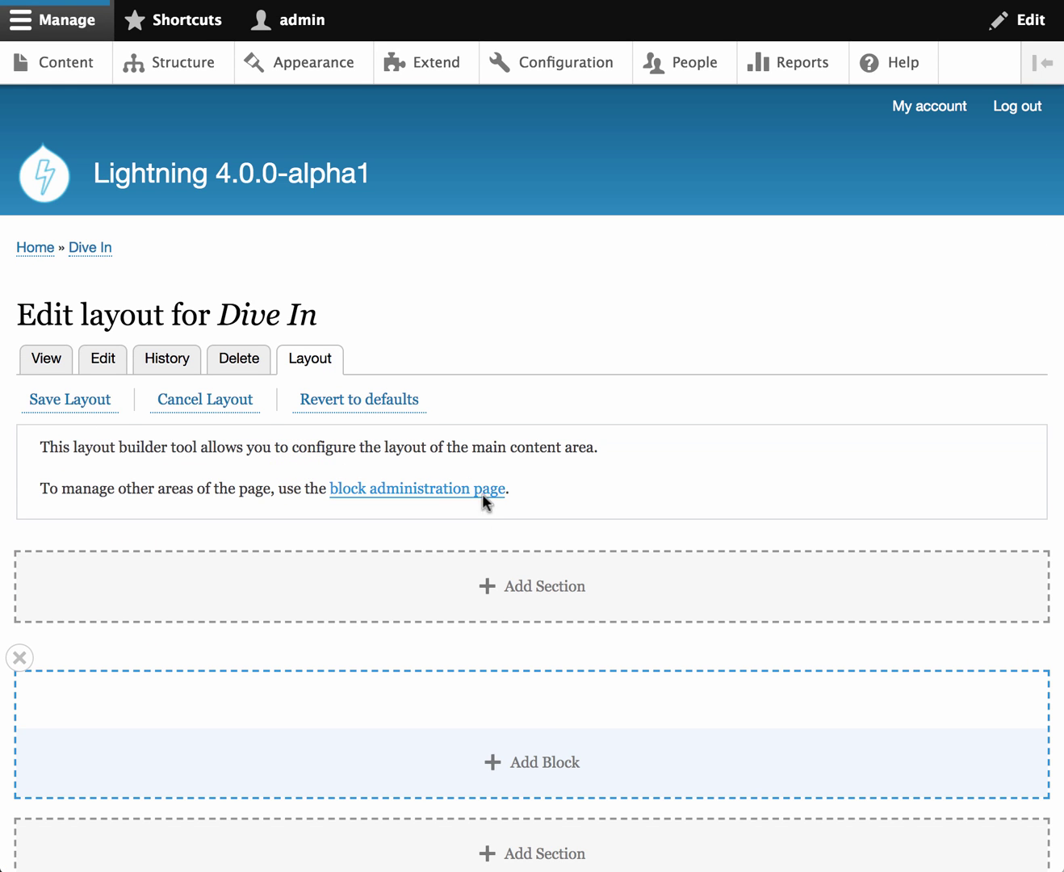
pyautogui.click(539, 771)
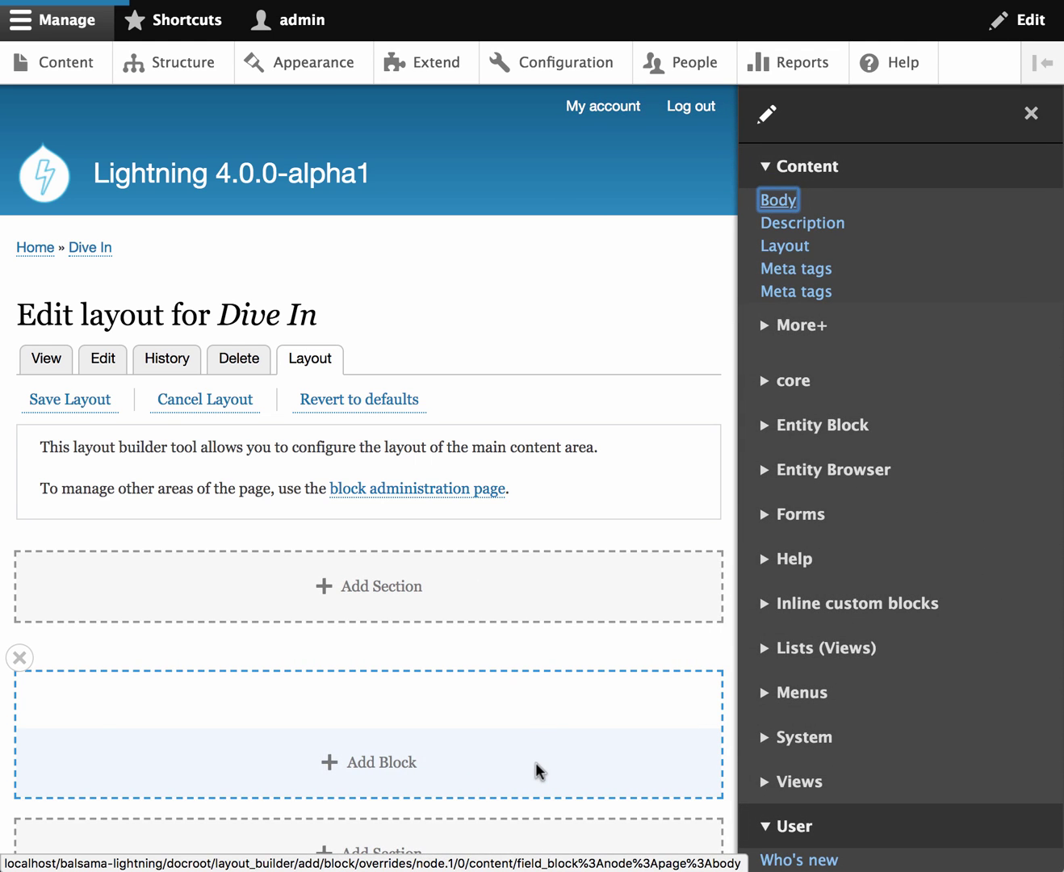
# Step: Choose an Entity Browser Media browser block titled 'Top Banner' with its title hidden
pyautogui.click(827, 477)
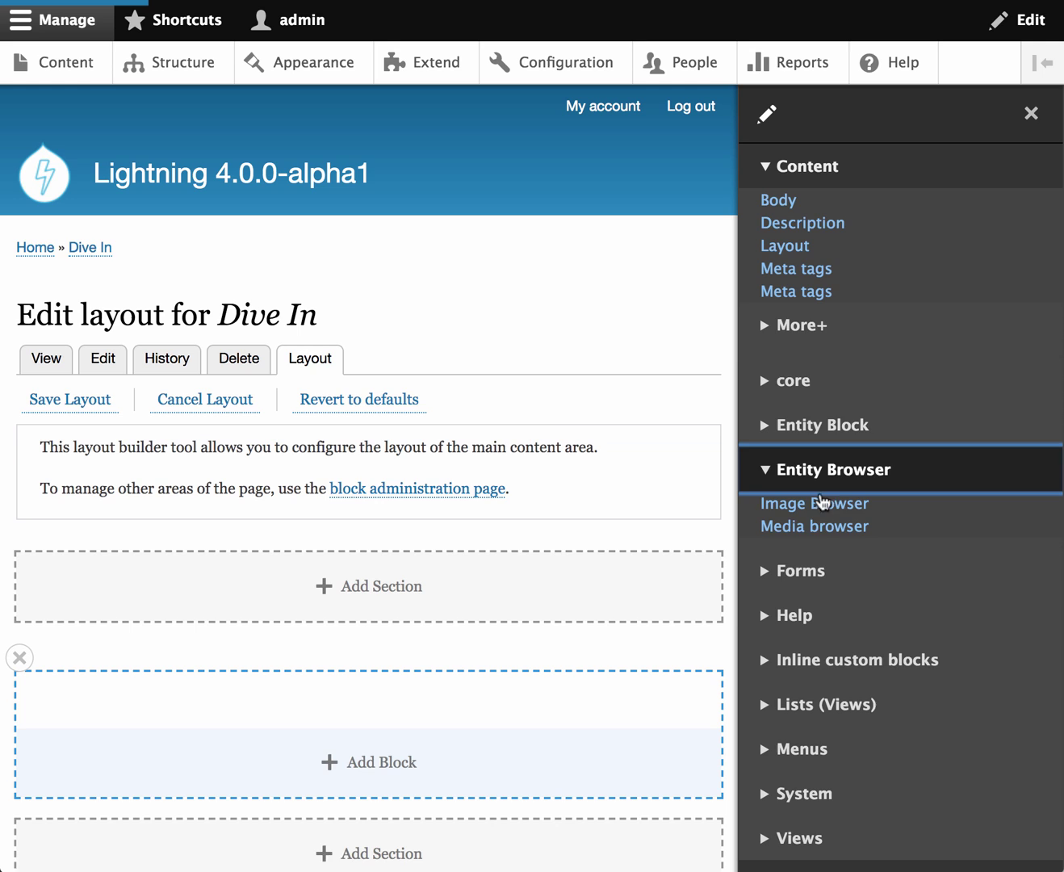
pyautogui.click(813, 525)
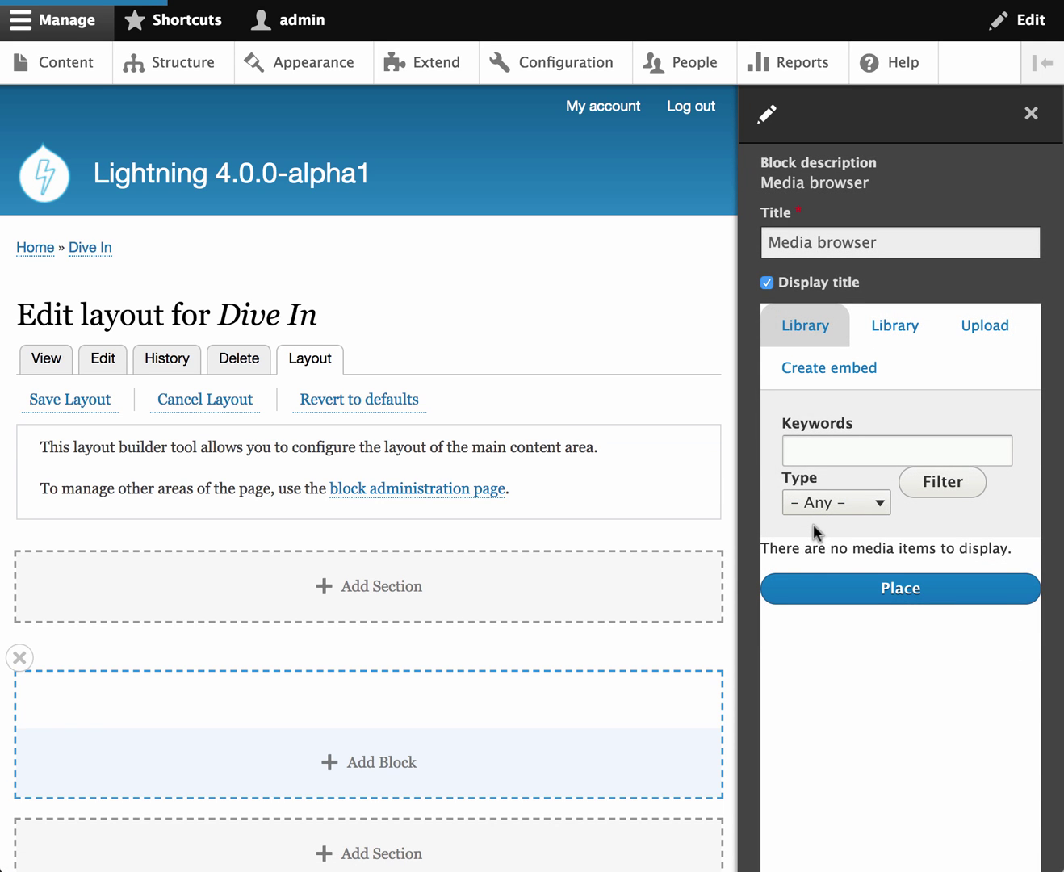
pyautogui.click(853, 240)
pyautogui.write('Top Banner')
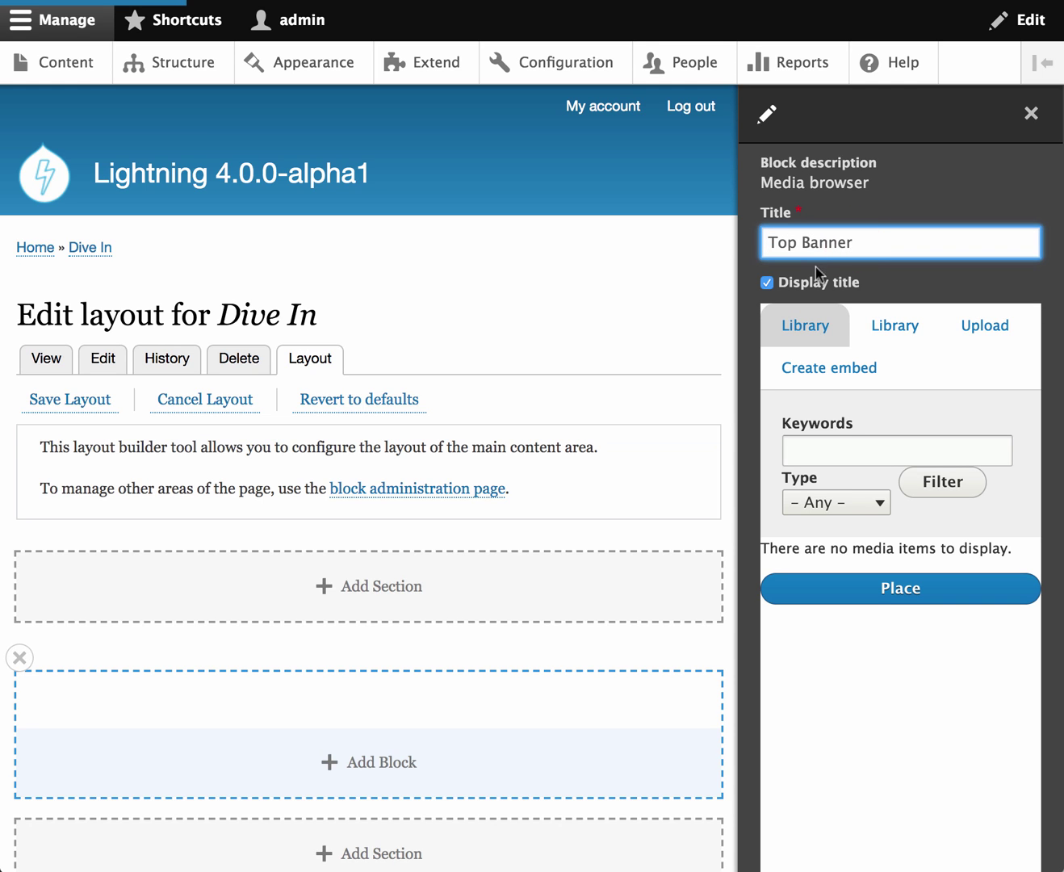
pyautogui.click(808, 278)
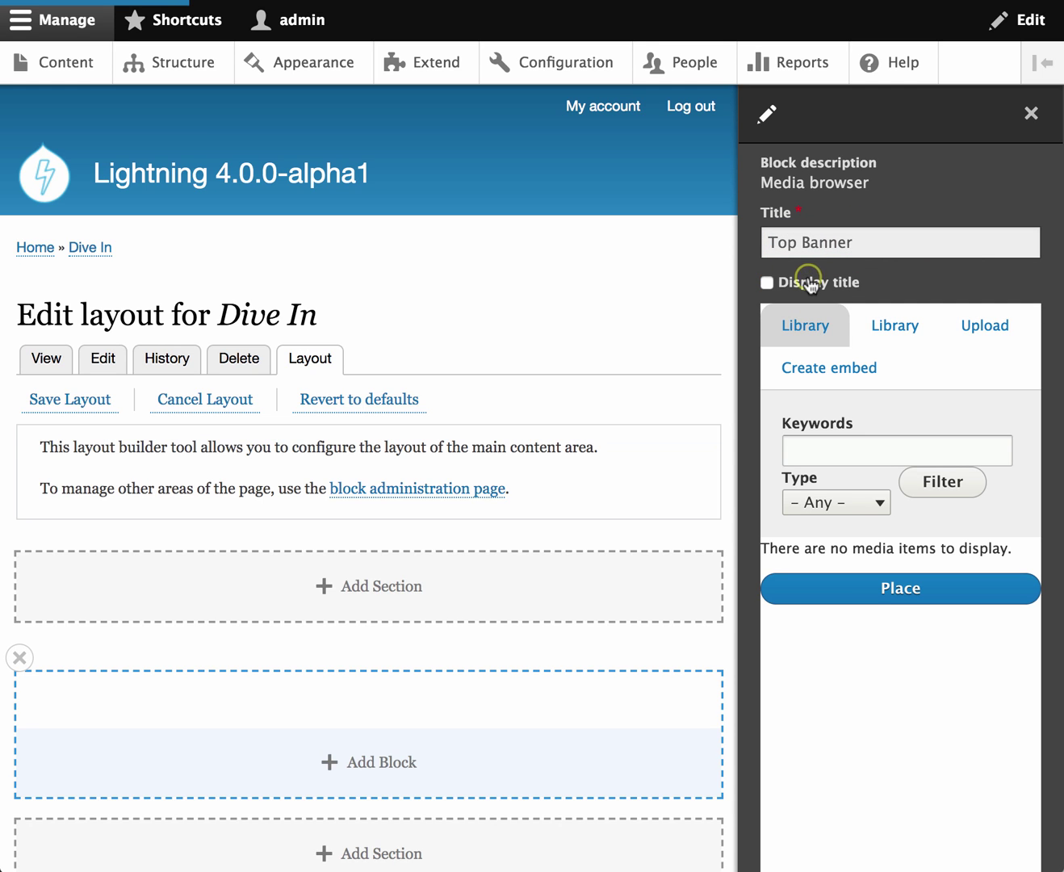
# Step: Upload animated-top.gif as new media with alt text and the name 'Dive In Banner'
pyautogui.click(986, 330)
pyautogui.click(843, 439)
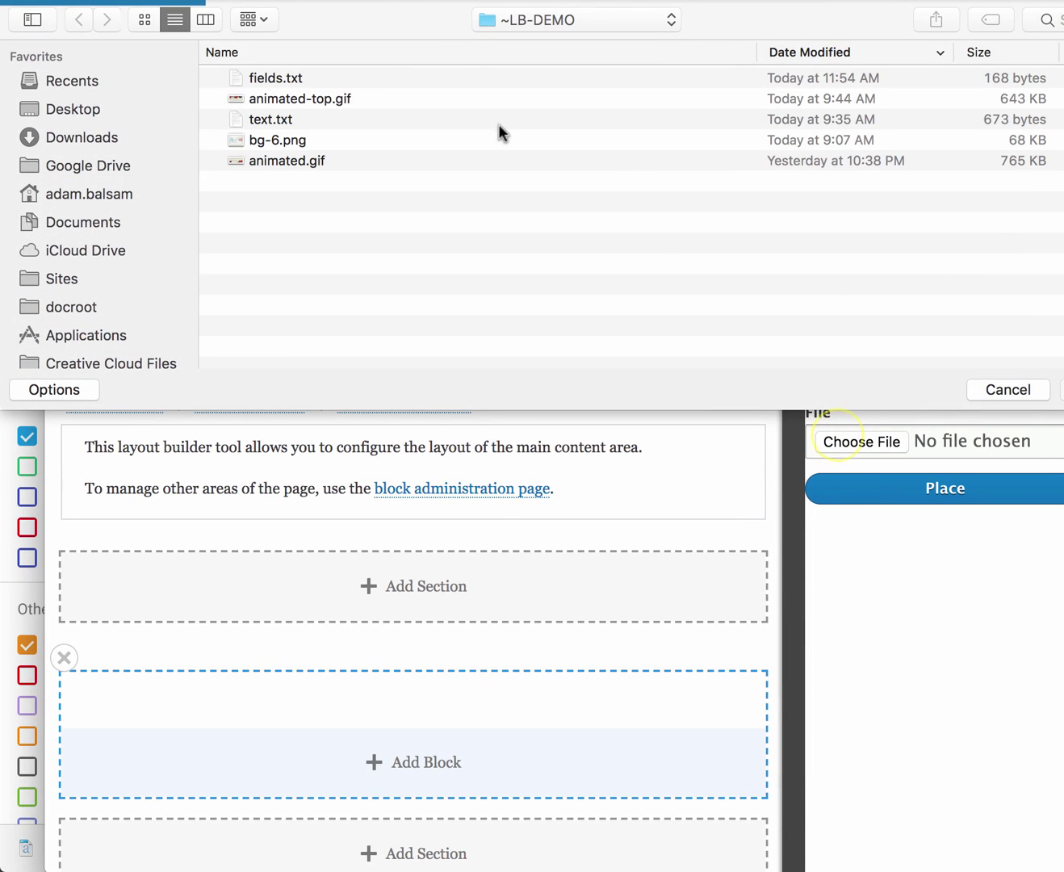
pyautogui.doubleClick(345, 99)
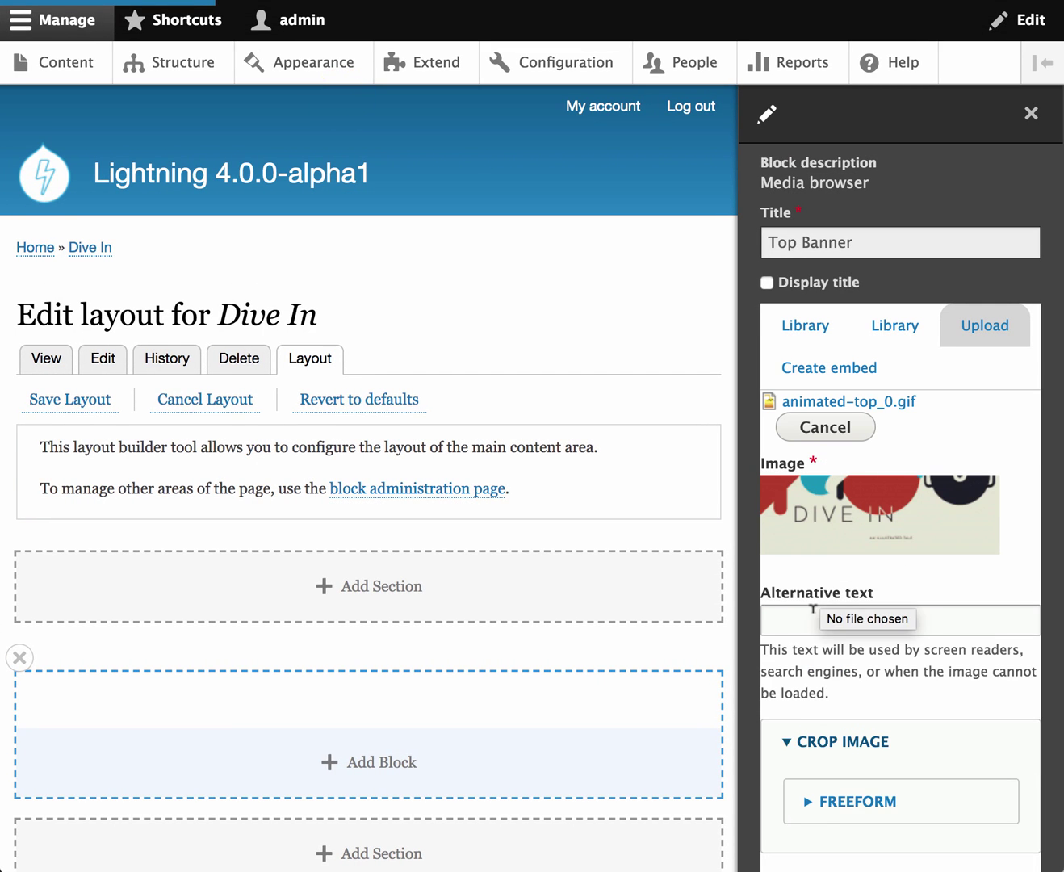
pyautogui.click(813, 610)
pyautogui.write('Top Banner Dive In')
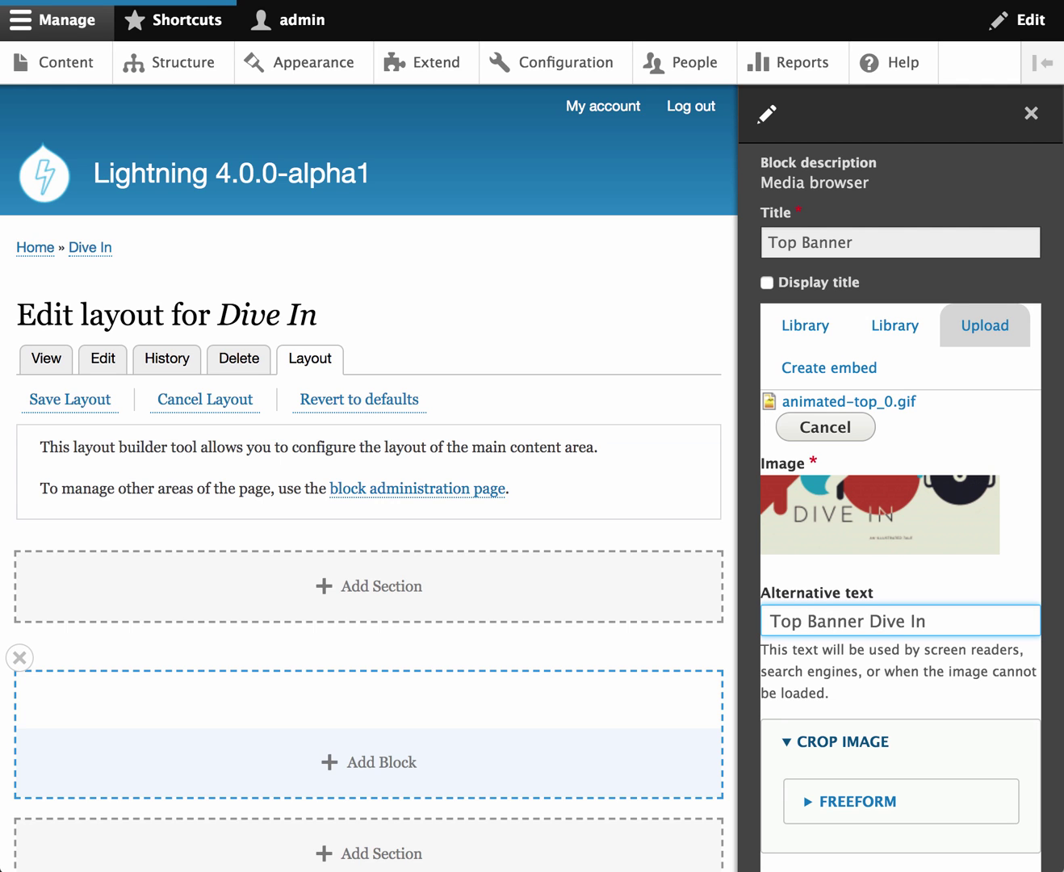
pyautogui.scroll(-5, 902, 587)
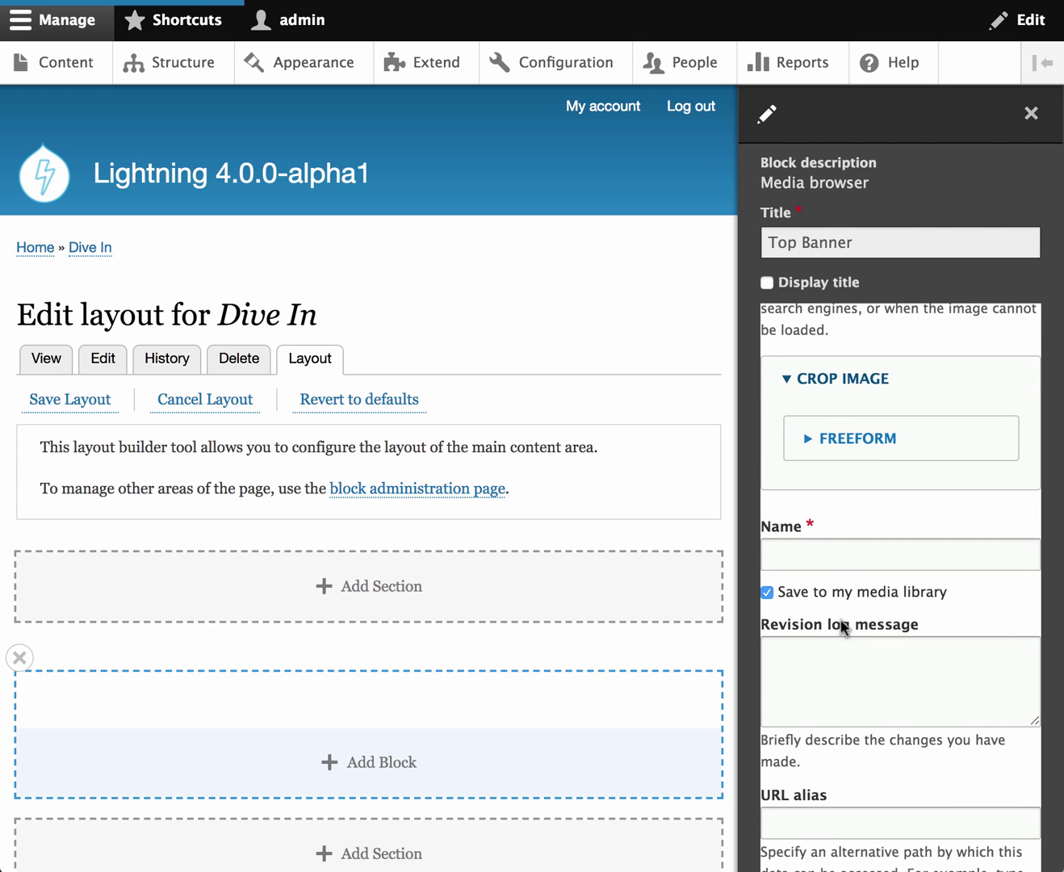
pyautogui.click(850, 552)
pyautogui.write('Dive In Banner')
pyautogui.scroll(-4, 839, 638)
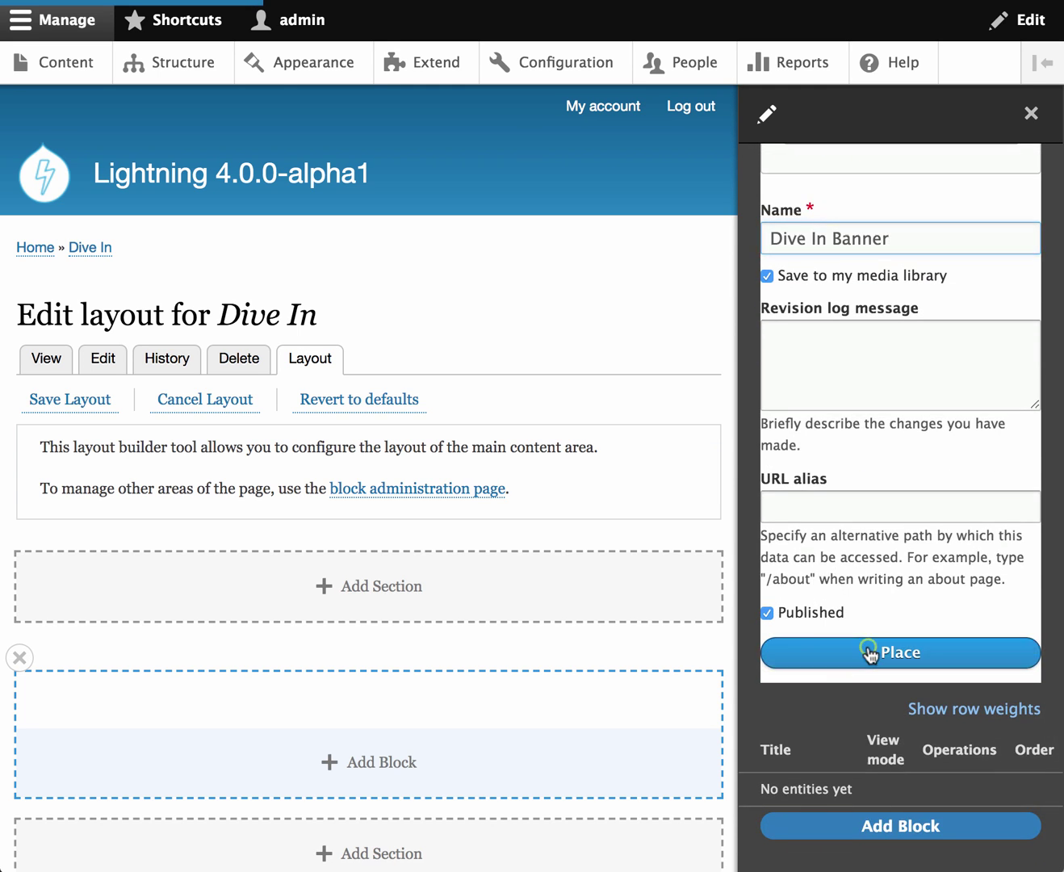
# Step: Place the banner media in Embedded view mode and add the block to the layout
pyautogui.click(870, 651)
pyautogui.scroll(-5, 870, 653)
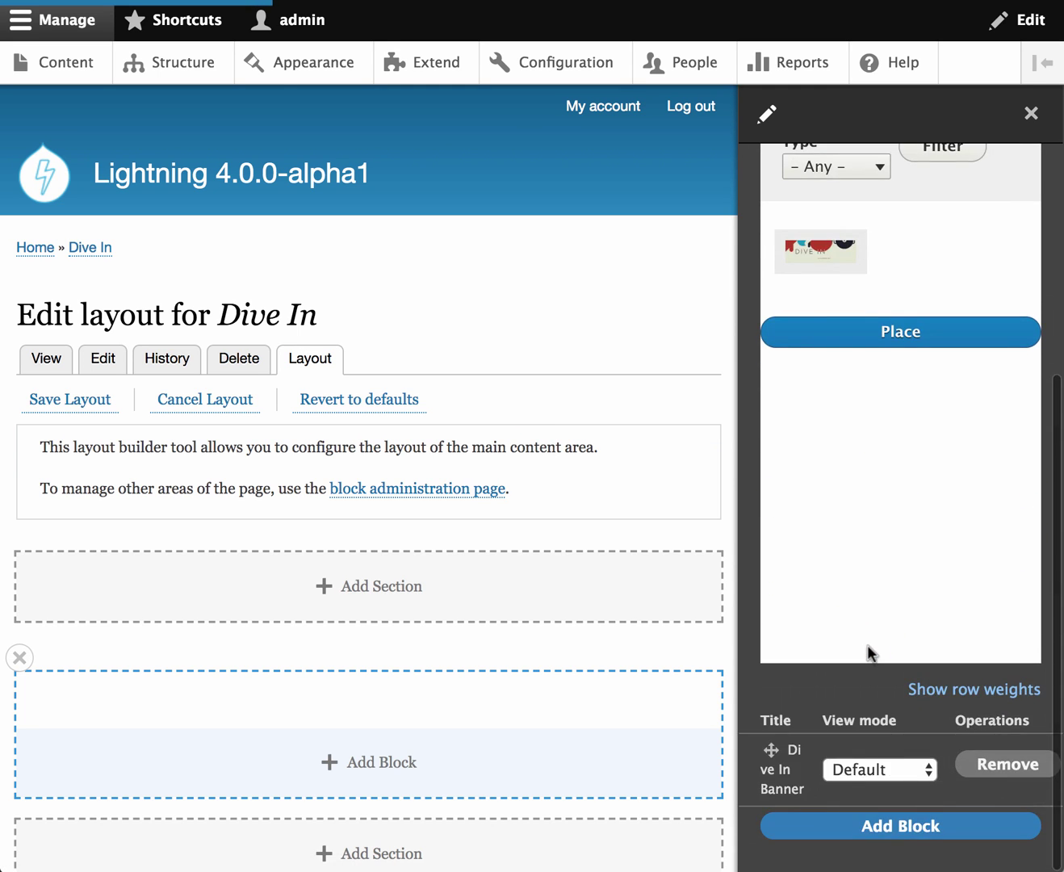
pyautogui.click(880, 767)
pyautogui.click(872, 790)
pyautogui.click(878, 826)
pyautogui.scroll(-3, 726, 593)
# Step: Add a Two column section directly below the banner section
pyautogui.scroll(-5, 728, 595)
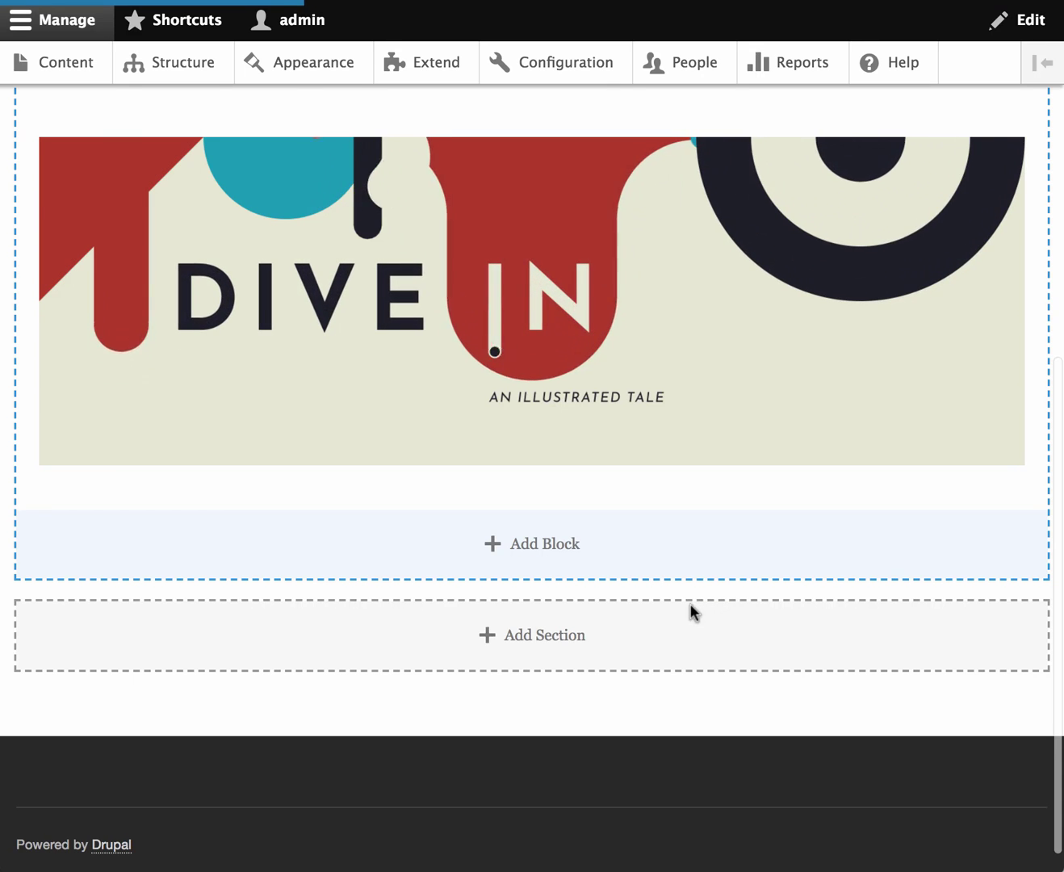
pyautogui.click(553, 636)
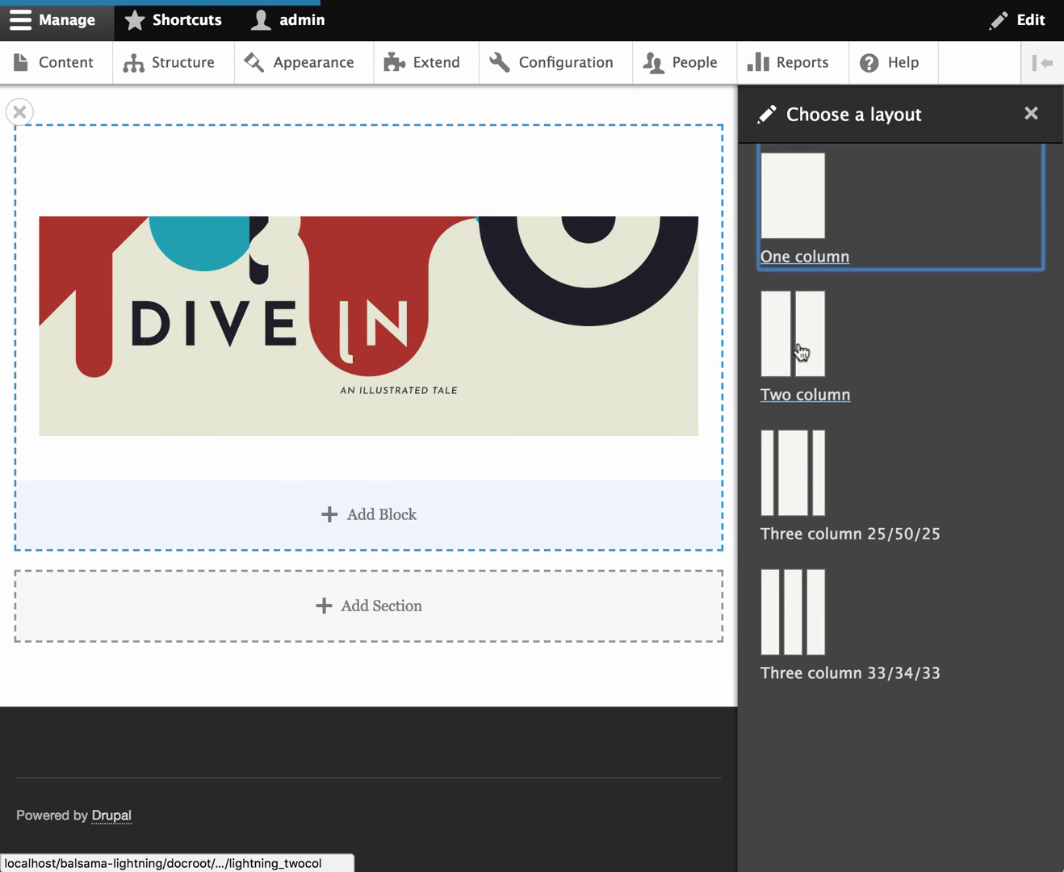
pyautogui.click(798, 349)
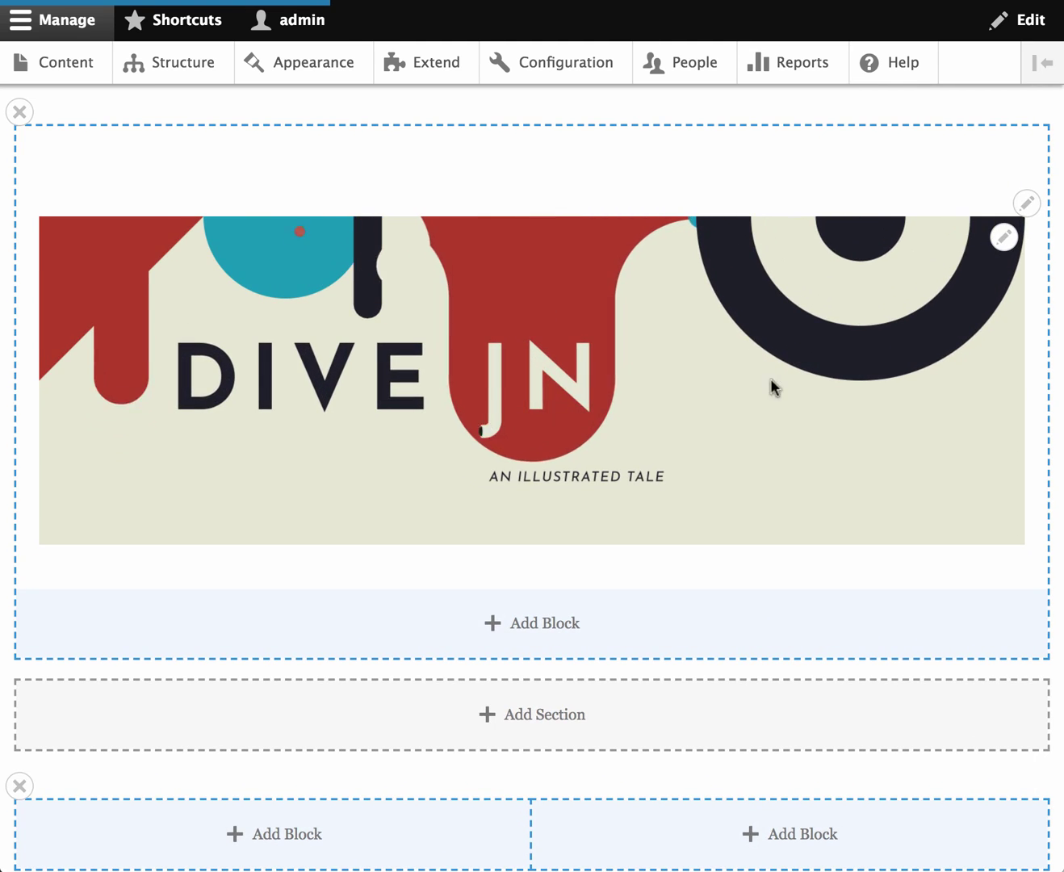
pyautogui.scroll(-3, 495, 681)
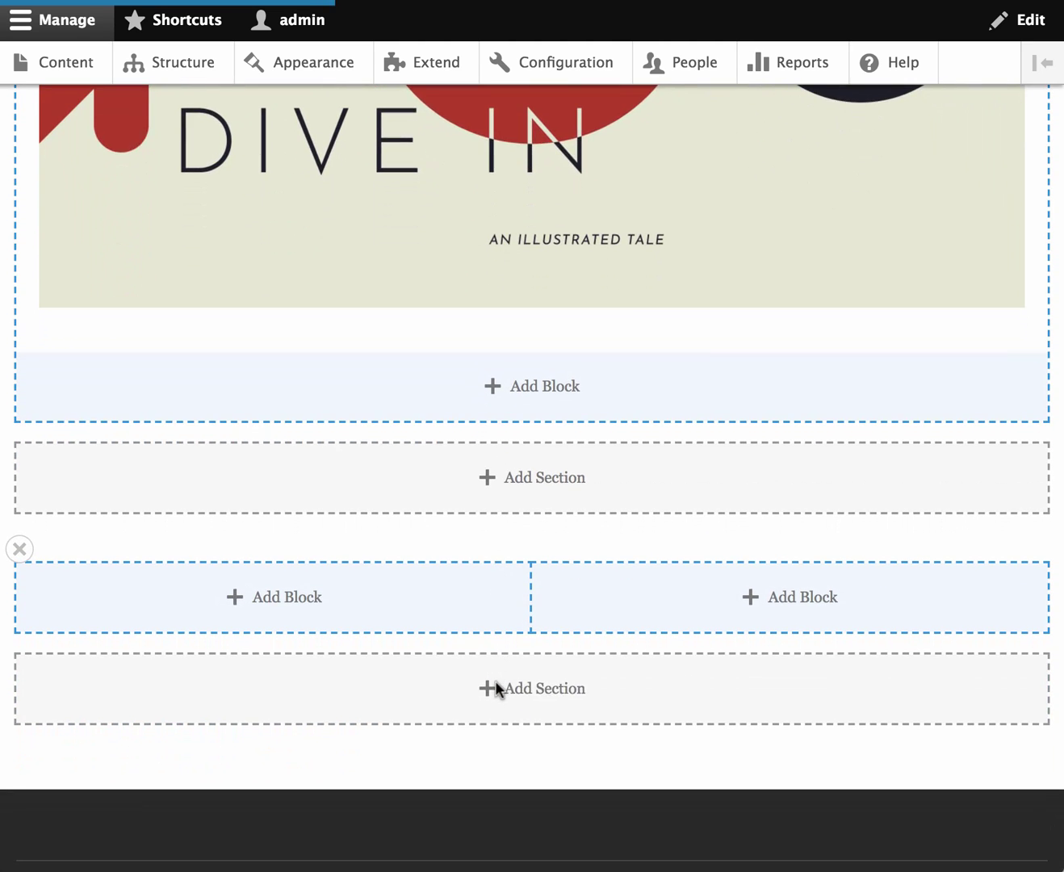
# Step: Add a Google Map block titled 'Visit Us', pinned to St Giles High St, London, to the left column
pyautogui.click(301, 605)
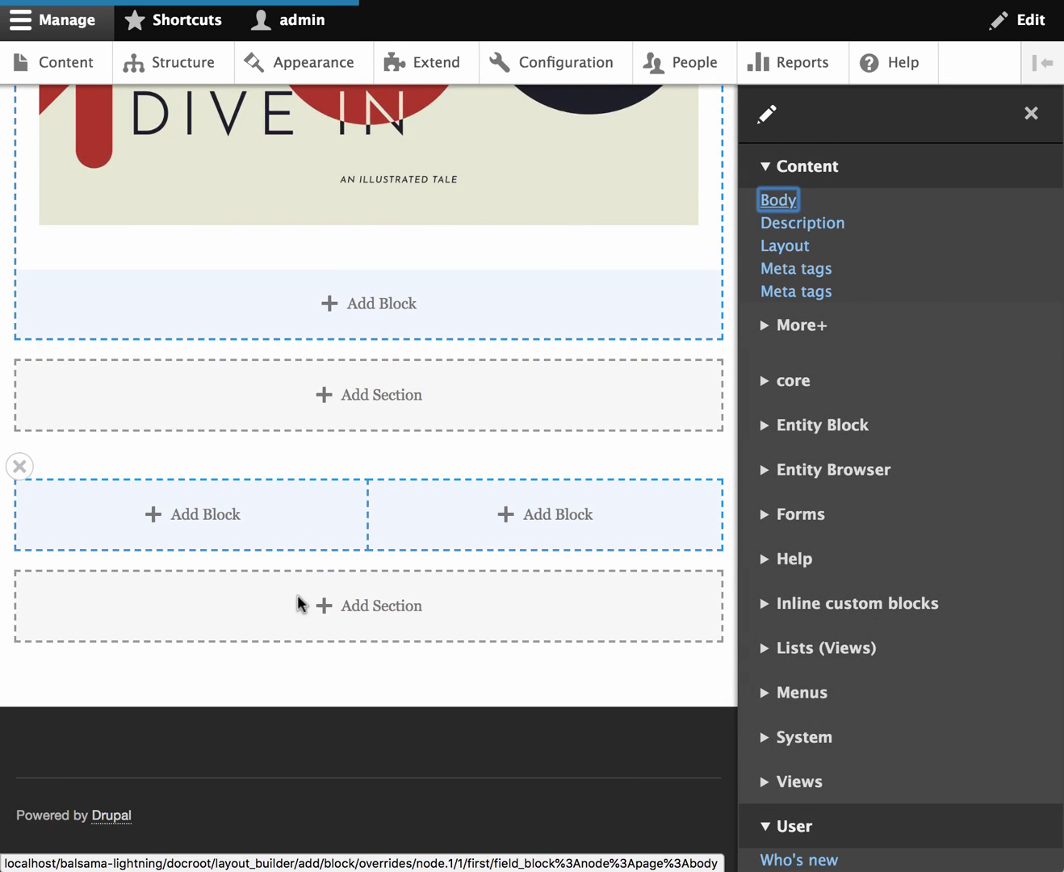
pyautogui.click(830, 603)
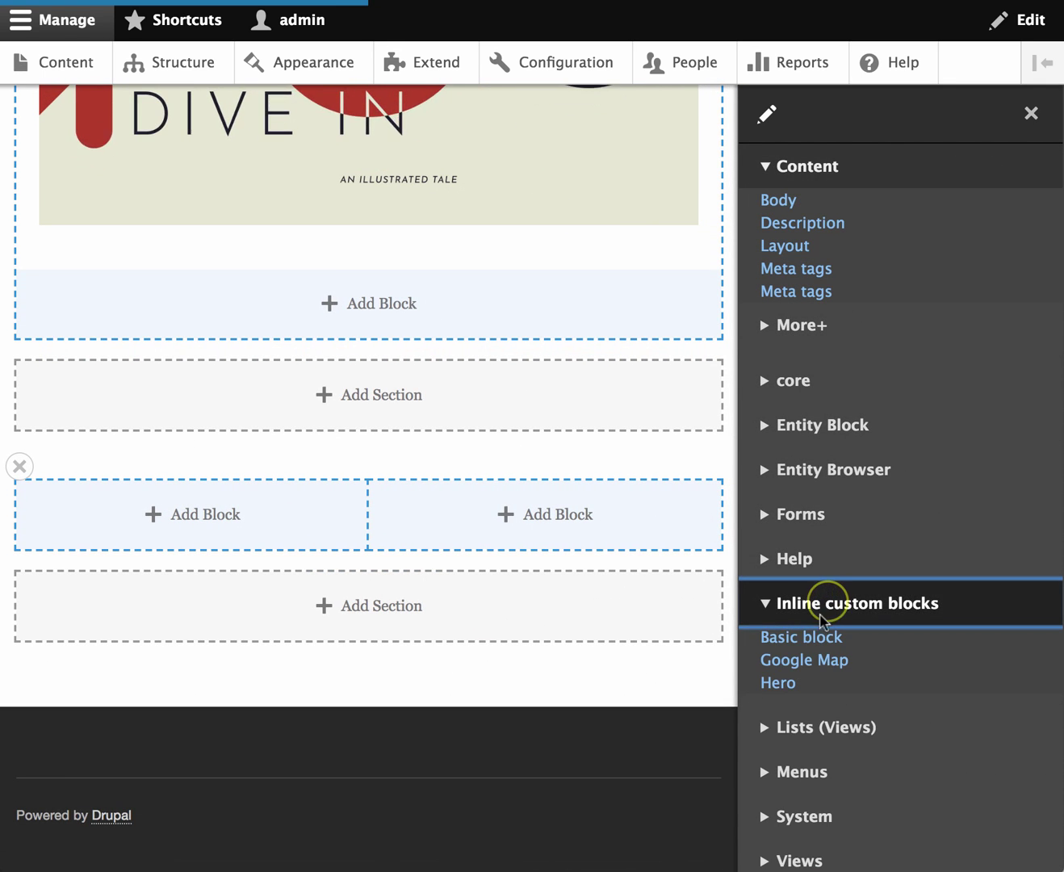
pyautogui.click(800, 660)
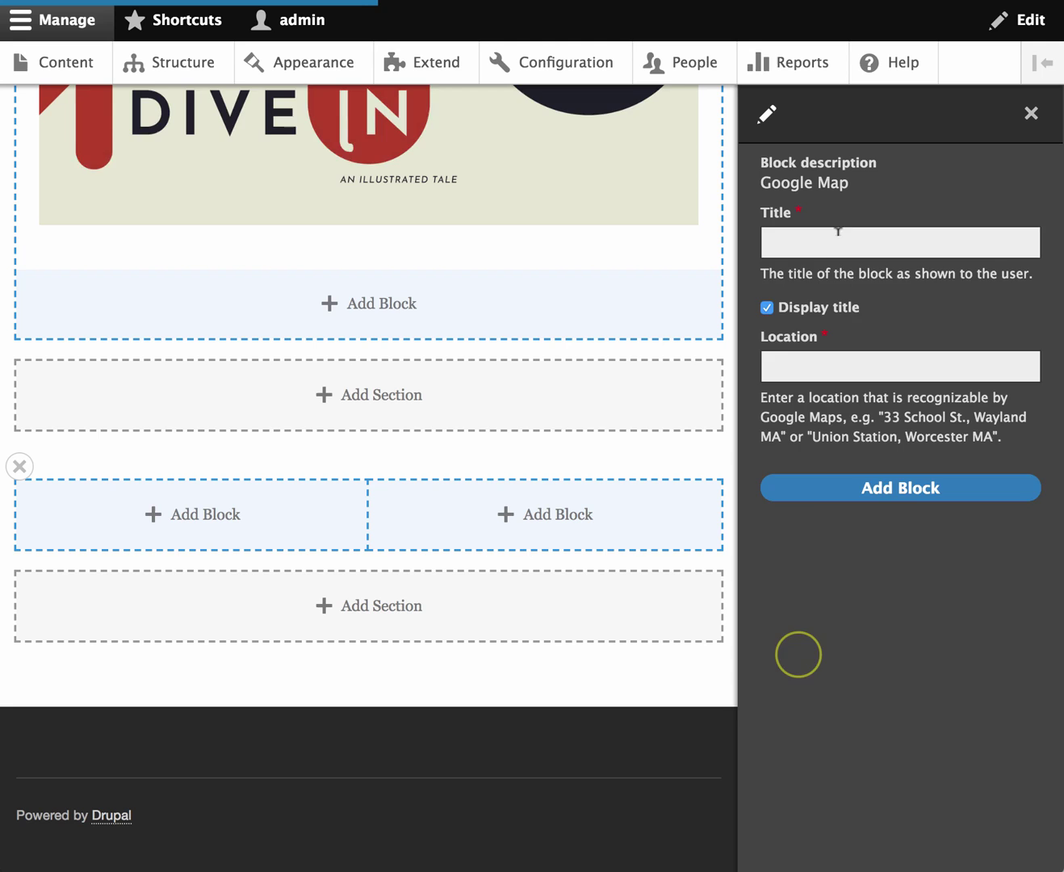
pyautogui.click(826, 243)
pyautogui.write('Visit')
pyautogui.click(807, 287)
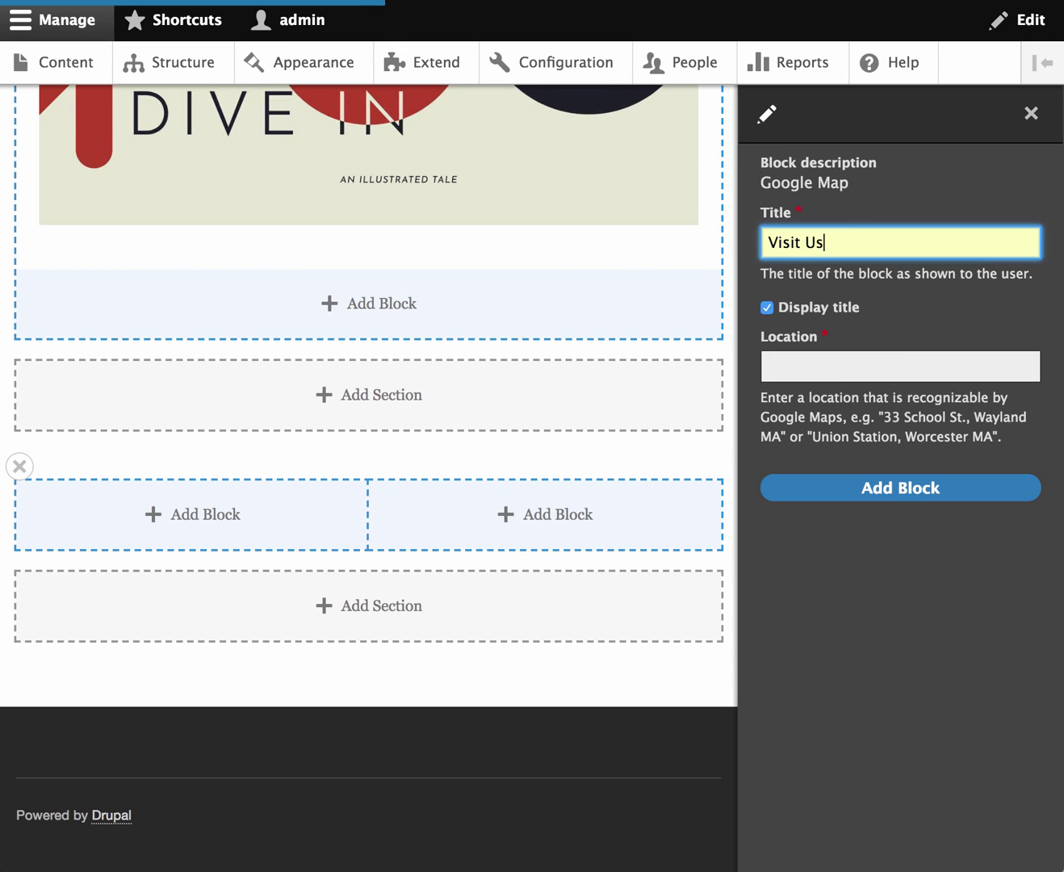
pyautogui.click(809, 361)
pyautogui.press('Down')
pyautogui.press('Down')
pyautogui.press('Return')
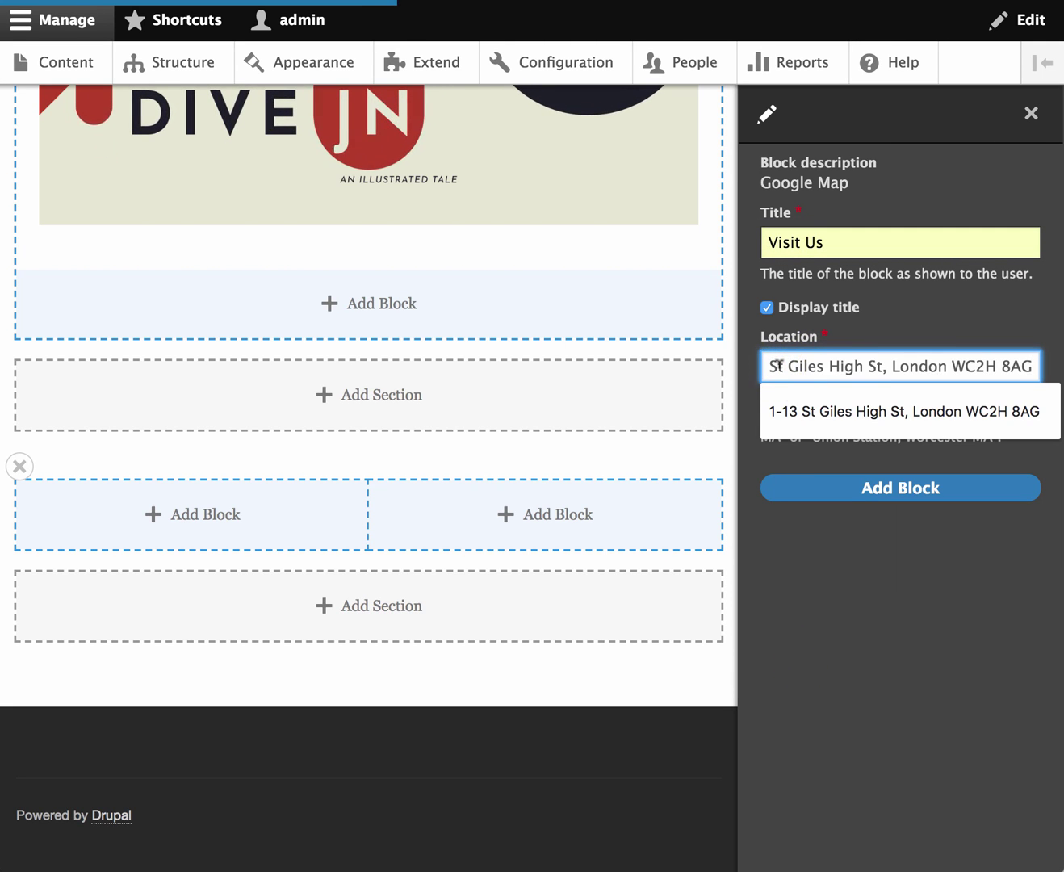
pyautogui.click(843, 490)
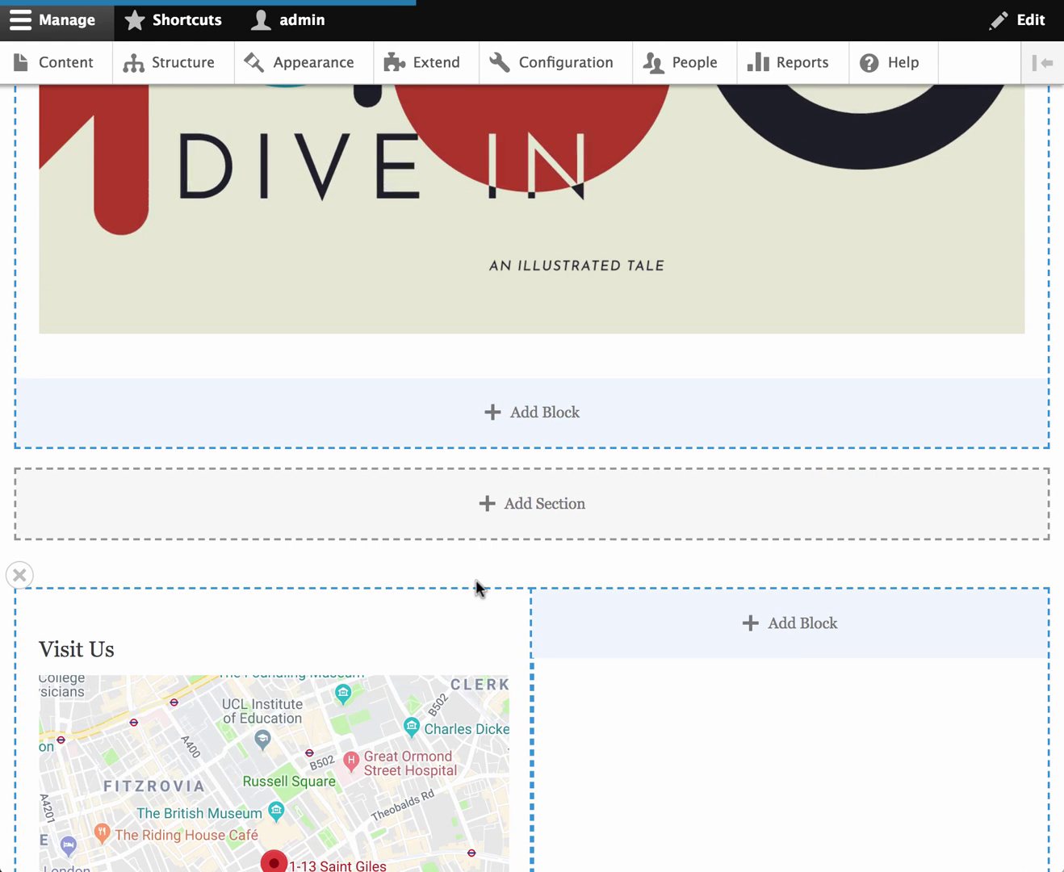
# Step: Set up a Hero block titled 'An illustrated tale' with image bg-6.png and alt text 'BG'
pyautogui.scroll(-5, 561, 589)
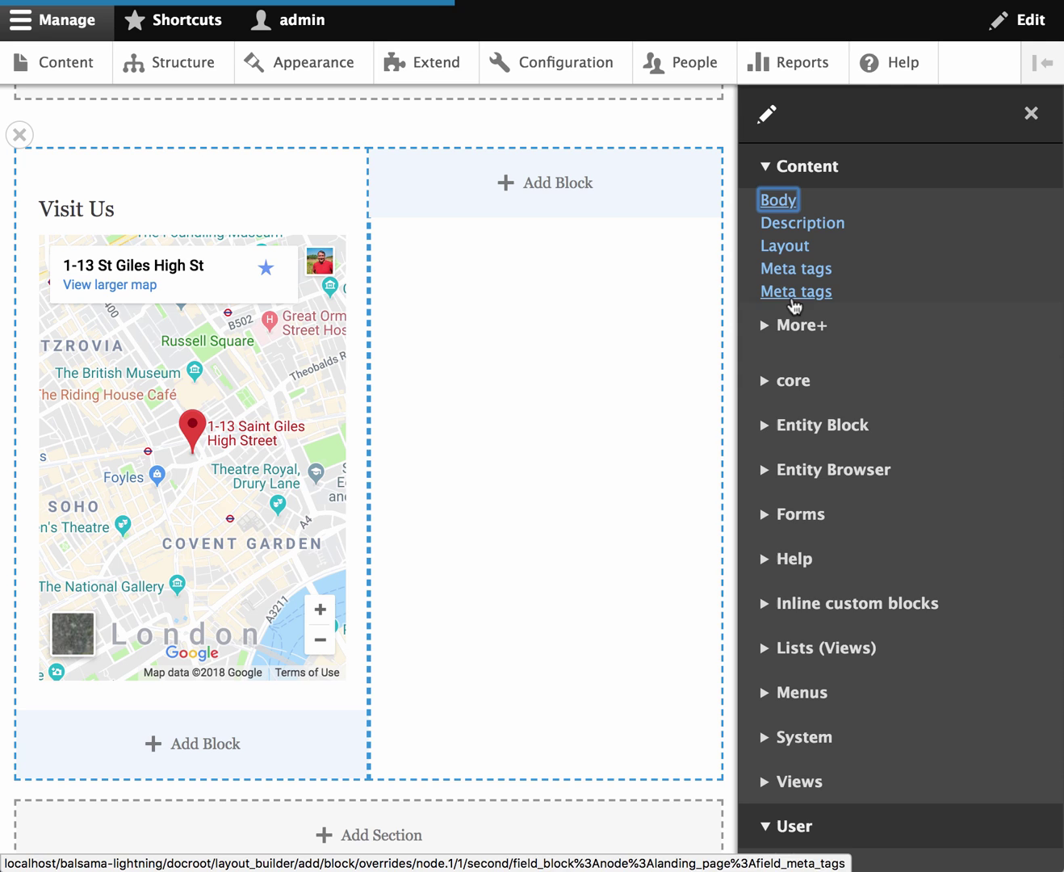
pyautogui.click(834, 607)
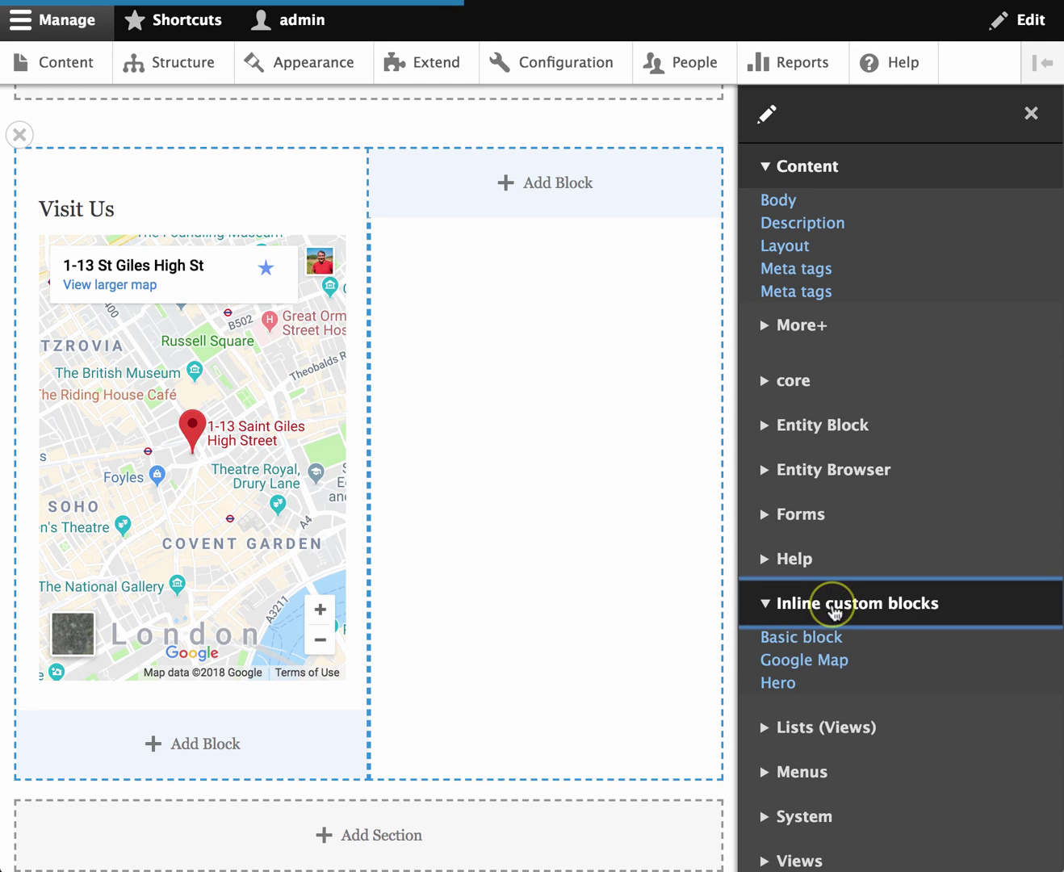
pyautogui.click(778, 684)
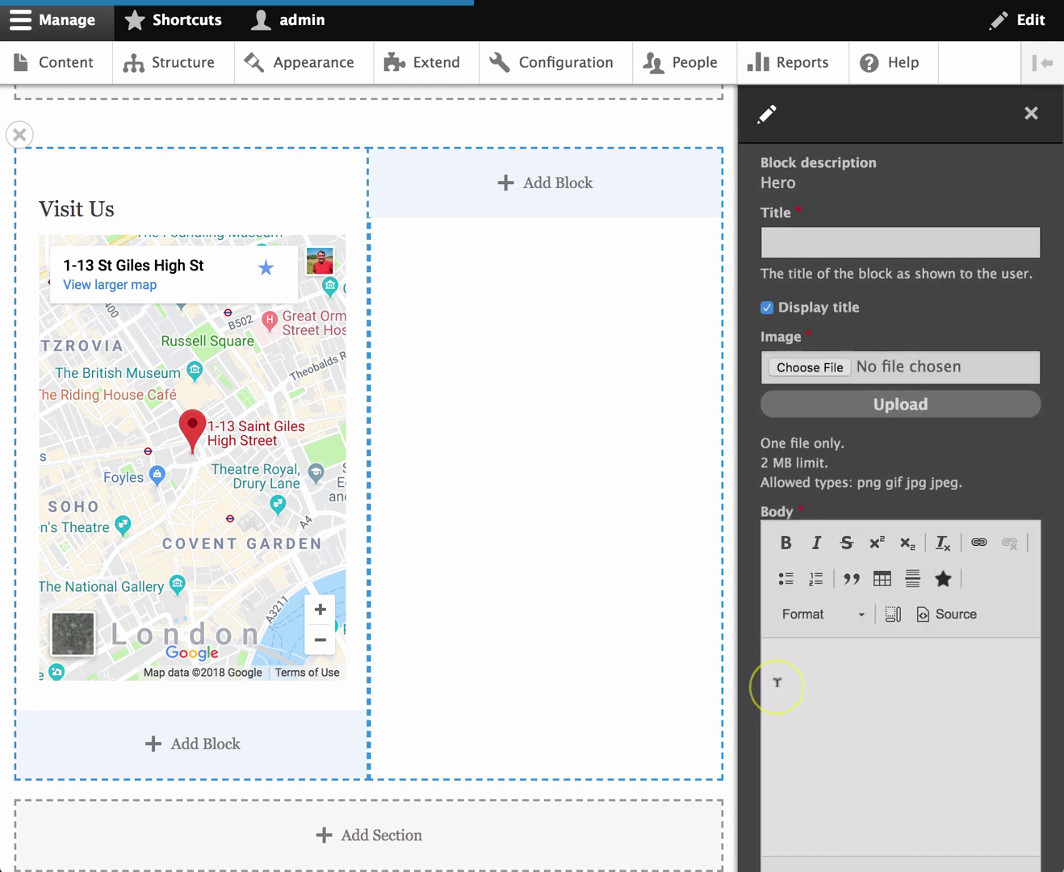
pyautogui.click(817, 243)
pyautogui.write('An i')
pyautogui.press('Down')
pyautogui.press('Return')
pyautogui.click(823, 368)
pyautogui.doubleClick(319, 146)
pyautogui.click(870, 472)
pyautogui.write('BG')
pyautogui.click(917, 394)
# Step: Paste the story text into the Hero body and delete the raw project URL line
pyautogui.scroll(-3, 890, 618)
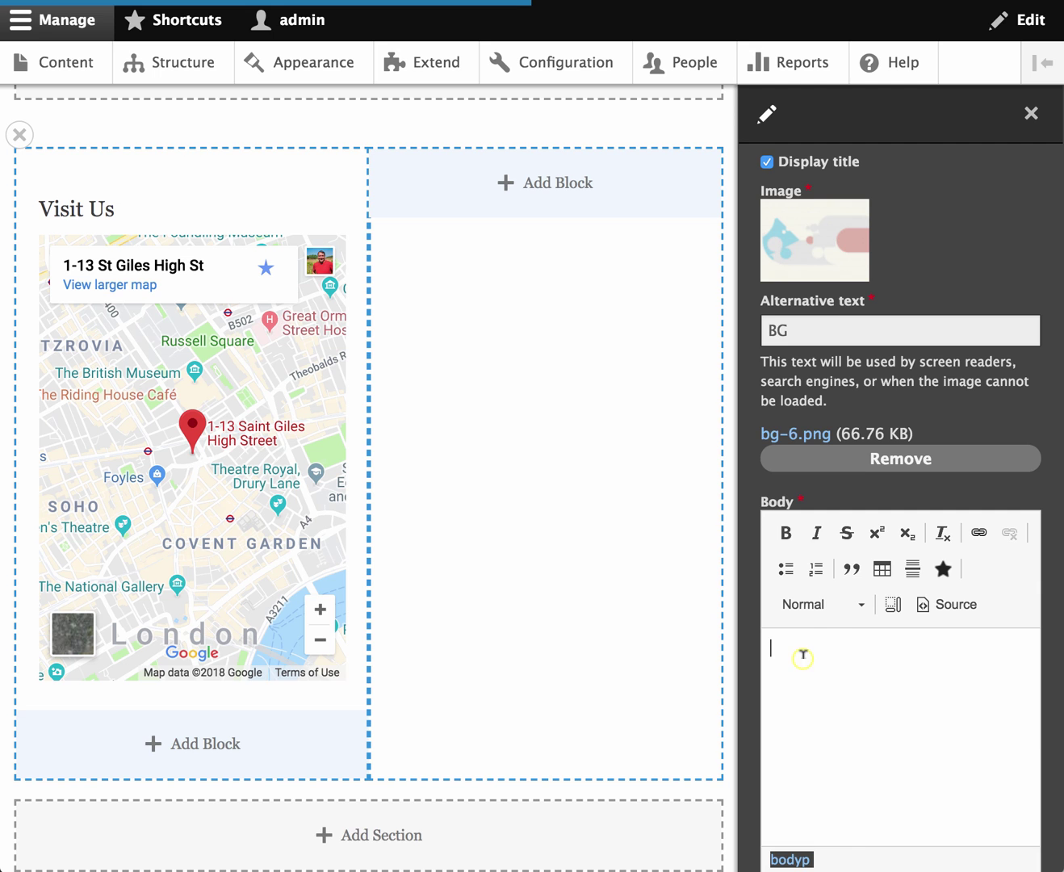
pyautogui.press('super+v')
pyautogui.scroll(-5, 803, 652)
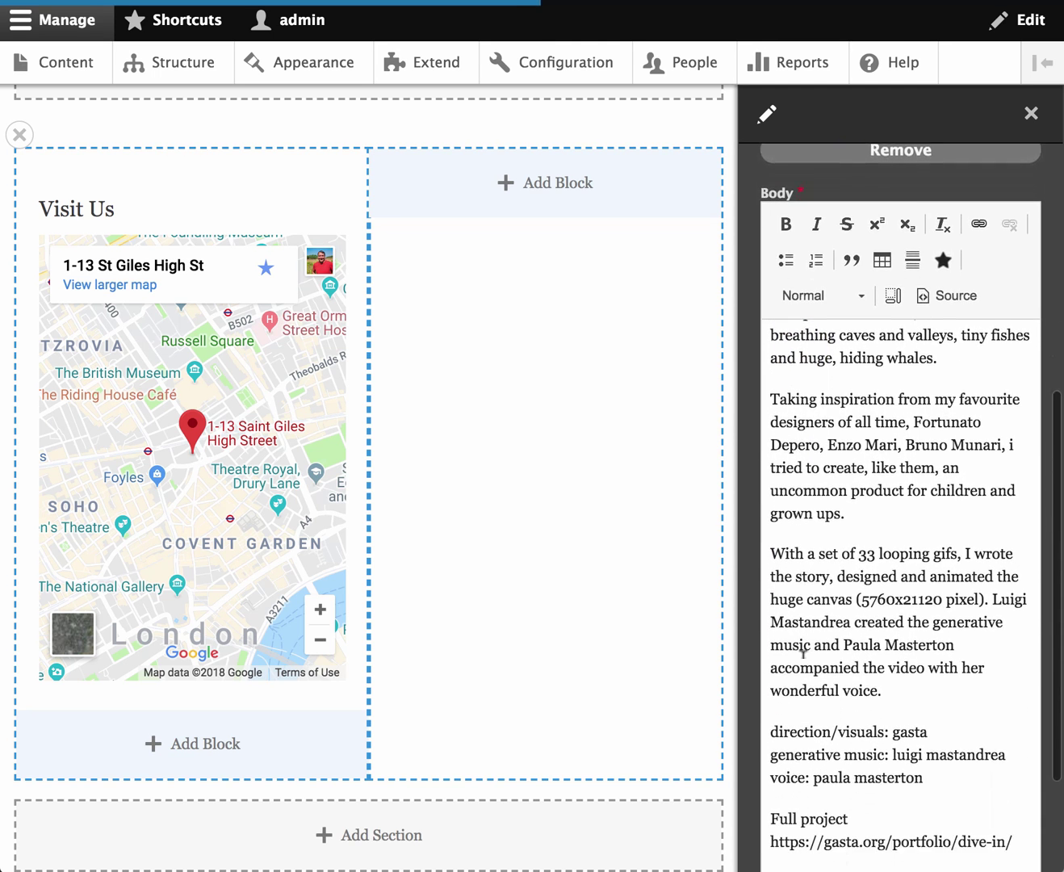
pyautogui.click(1014, 758)
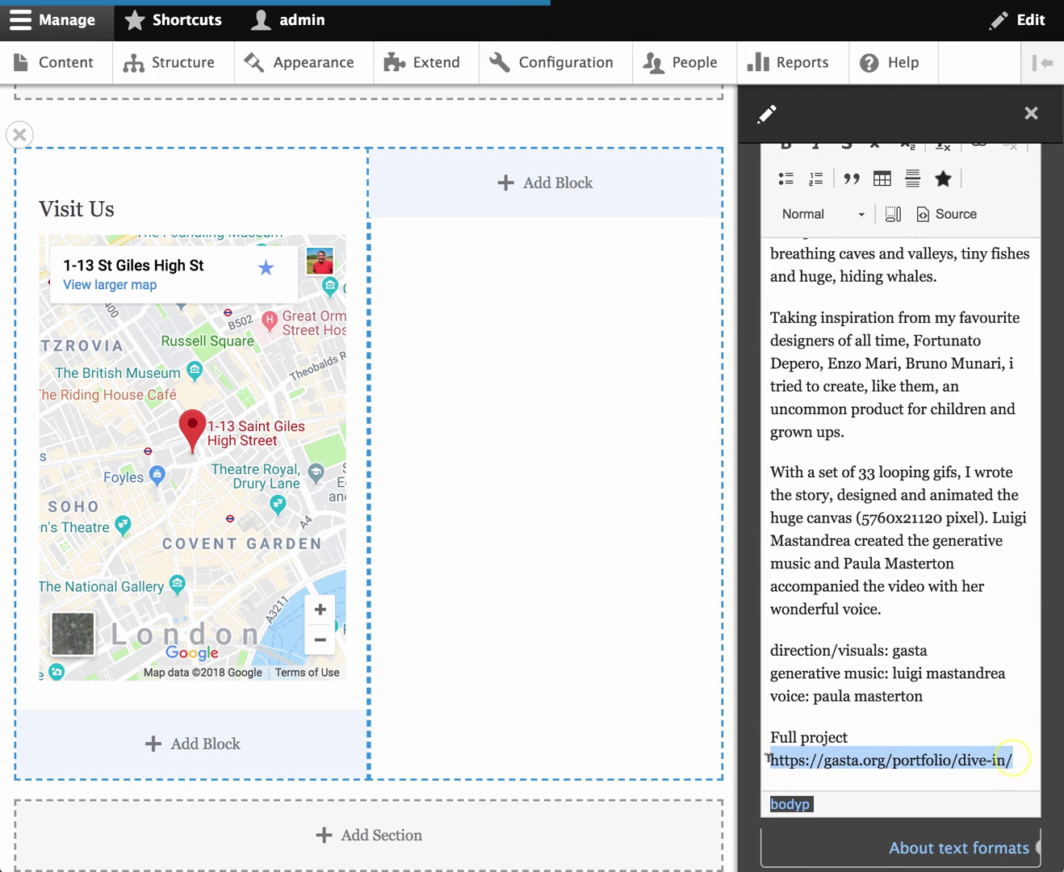
pyautogui.press('BackSpace')
pyautogui.press('BackSpace')
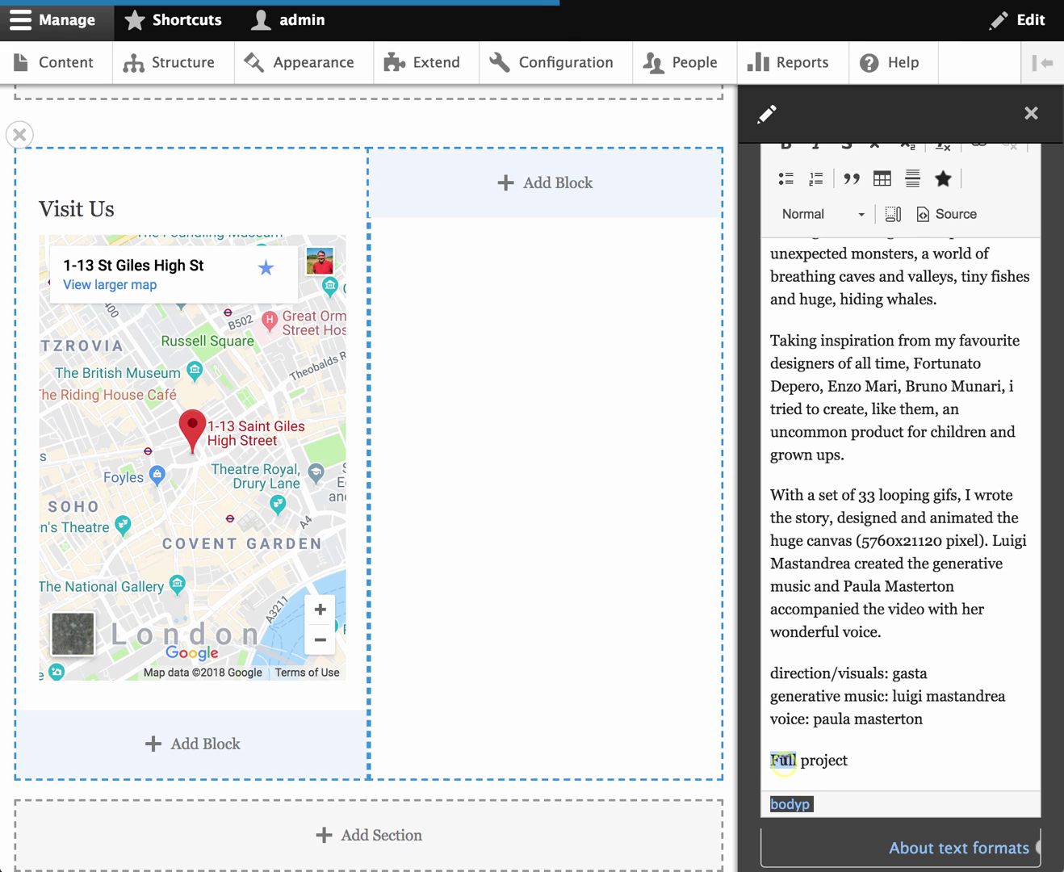
pyautogui.scroll(1, 976, 171)
pyautogui.click(977, 161)
pyautogui.write('https://gasta.org/portfolio/dive-in/')
pyautogui.click(549, 487)
pyautogui.click(699, 506)
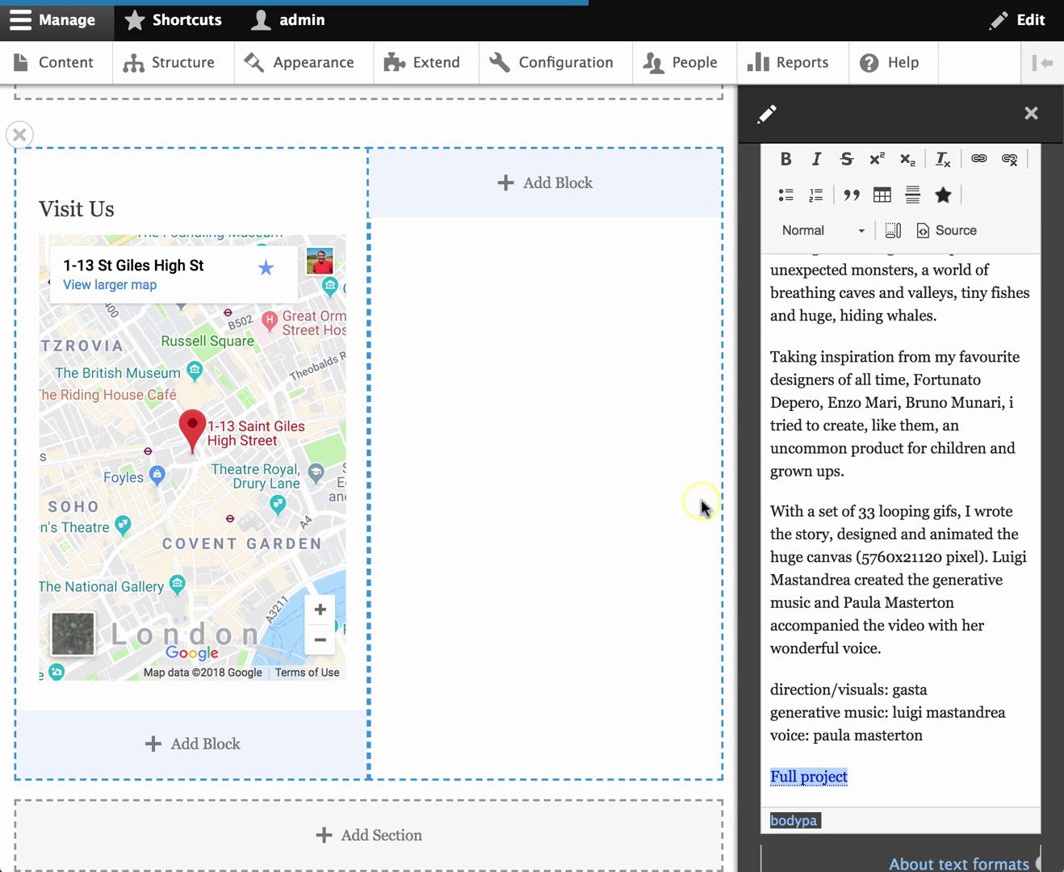
pyautogui.scroll(-3, 914, 600)
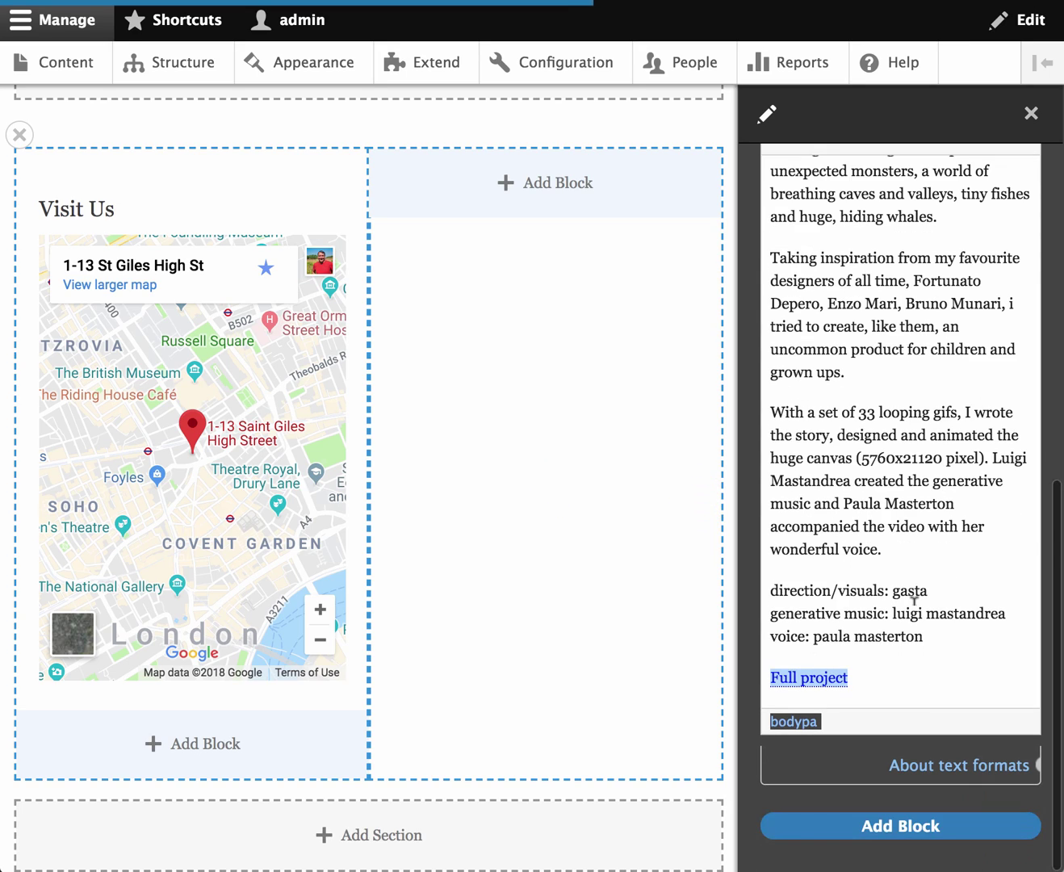
pyautogui.click(893, 823)
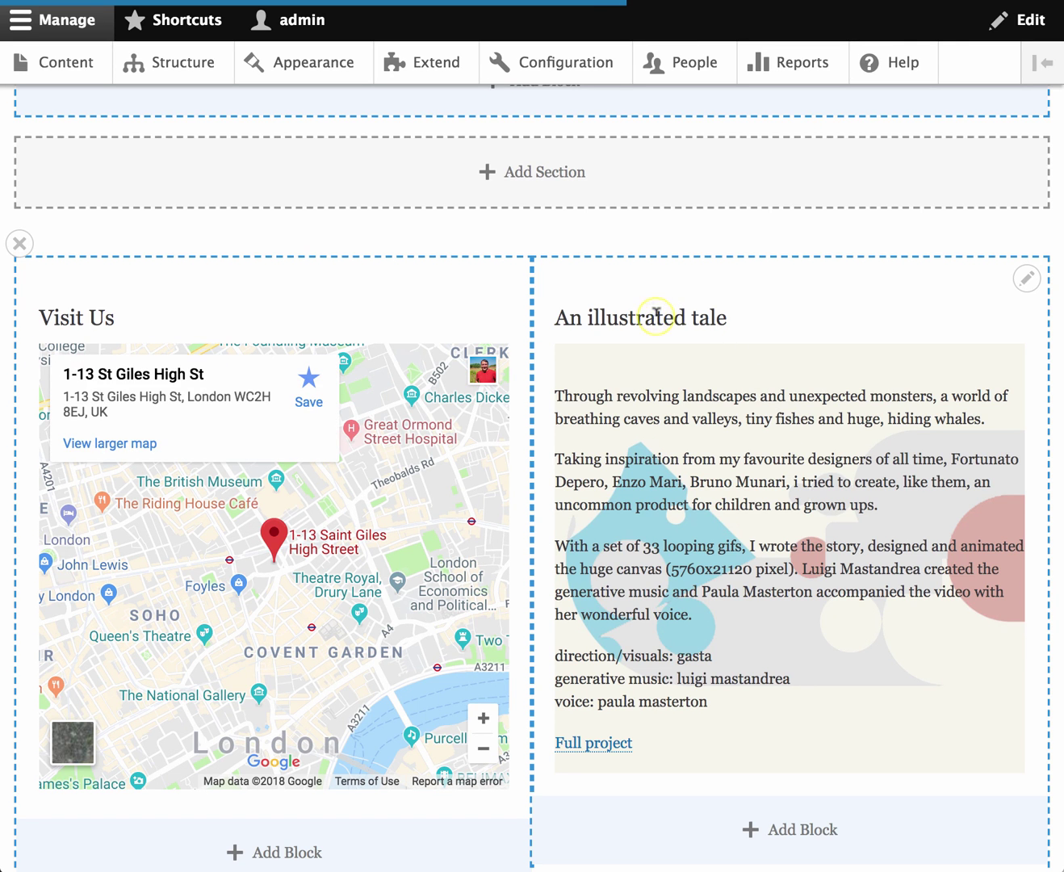
# Step: Drag 'An illustrated tale' into the left column and the 'Visit Us' map into the right column
pyautogui.moveTo(655, 315); pyautogui.dragTo(148, 311)
pyautogui.scroll(-3, 266, 621)
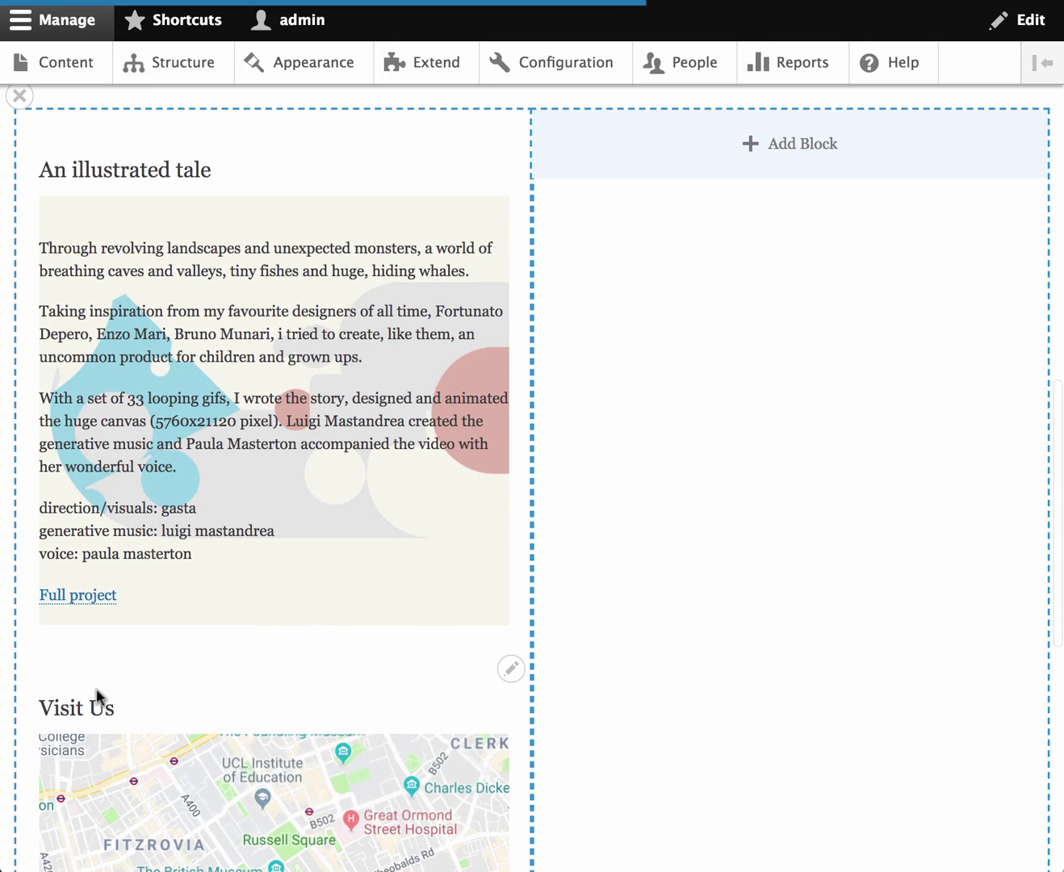
pyautogui.moveTo(89, 706); pyautogui.dragTo(654, 251)
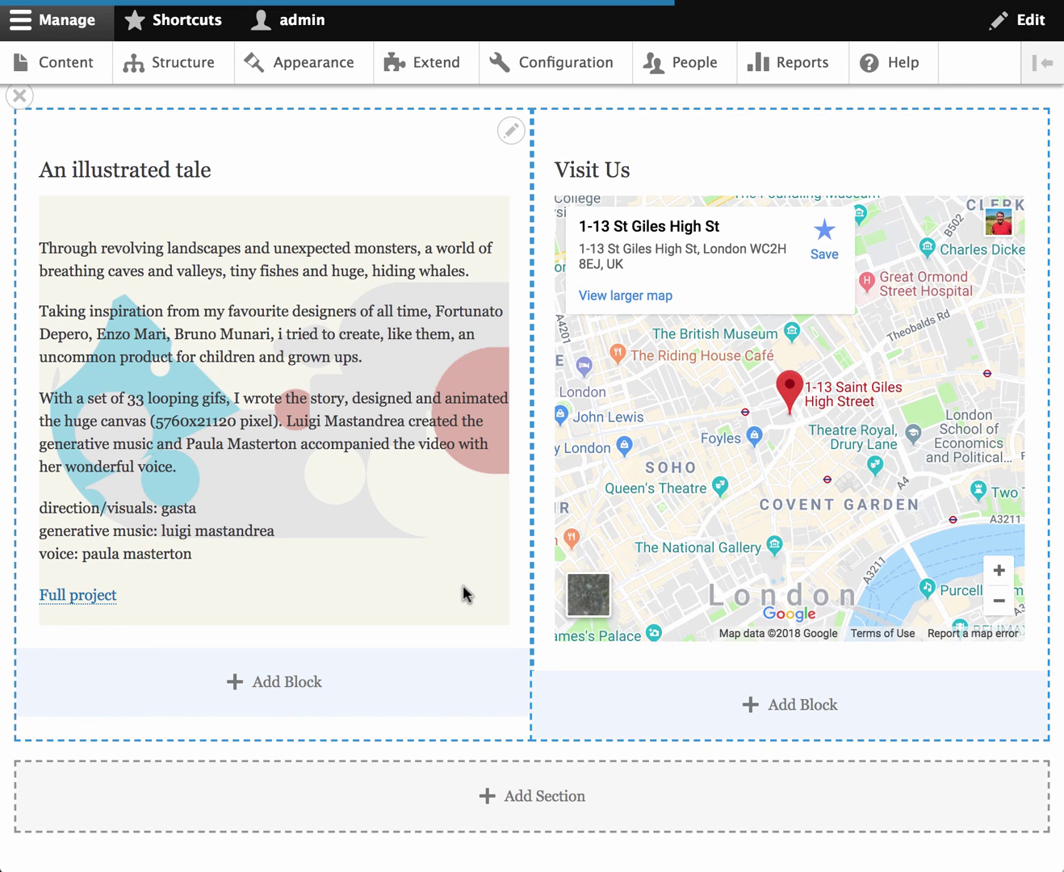
# Step: Add a One column section at the bottom of the layout
pyautogui.scroll(-3, 462, 594)
pyautogui.click(544, 644)
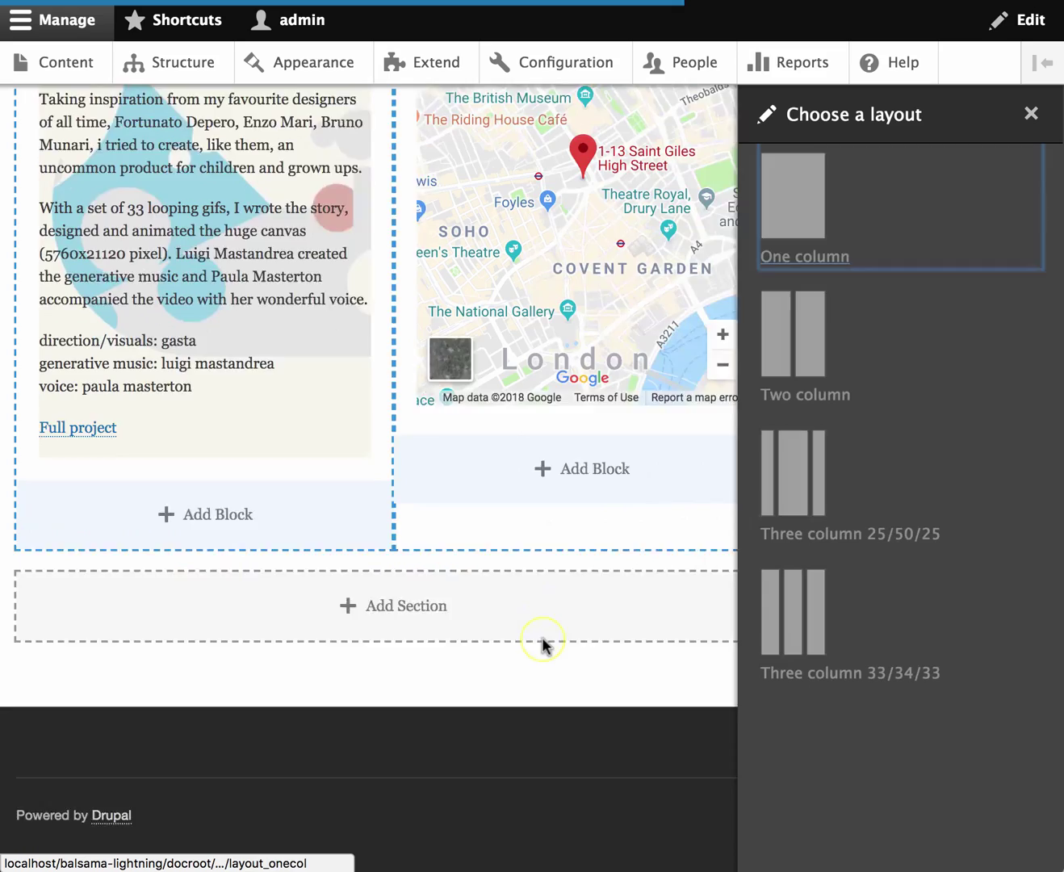
pyautogui.click(790, 225)
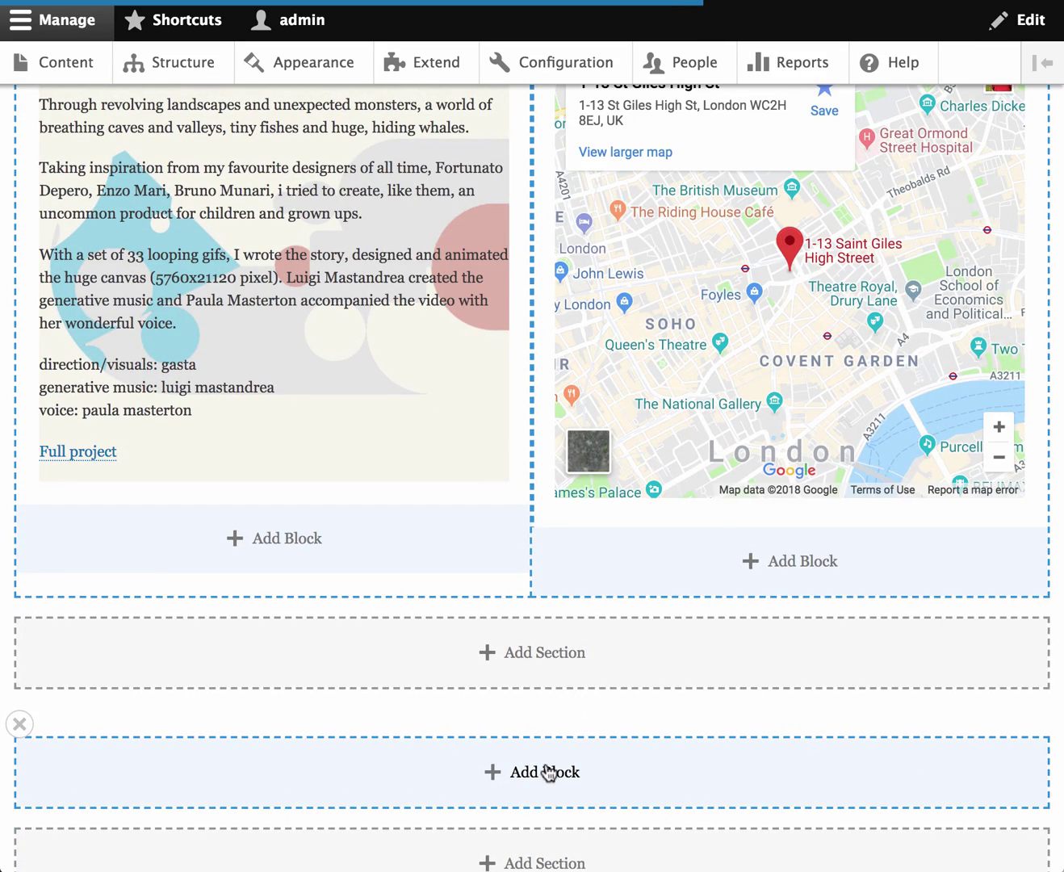
# Step: Add a Media browser block to the new section titled 'Watch it now'
pyautogui.click(548, 772)
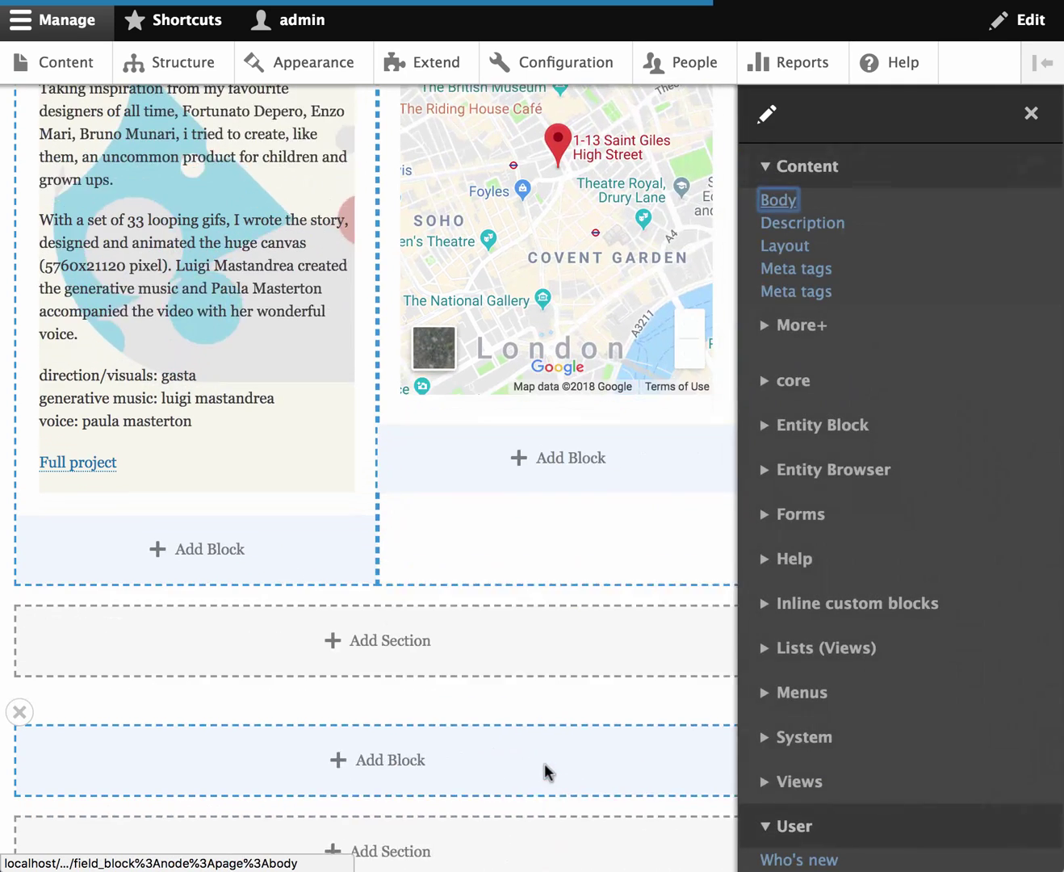
pyautogui.click(805, 469)
pyautogui.click(797, 529)
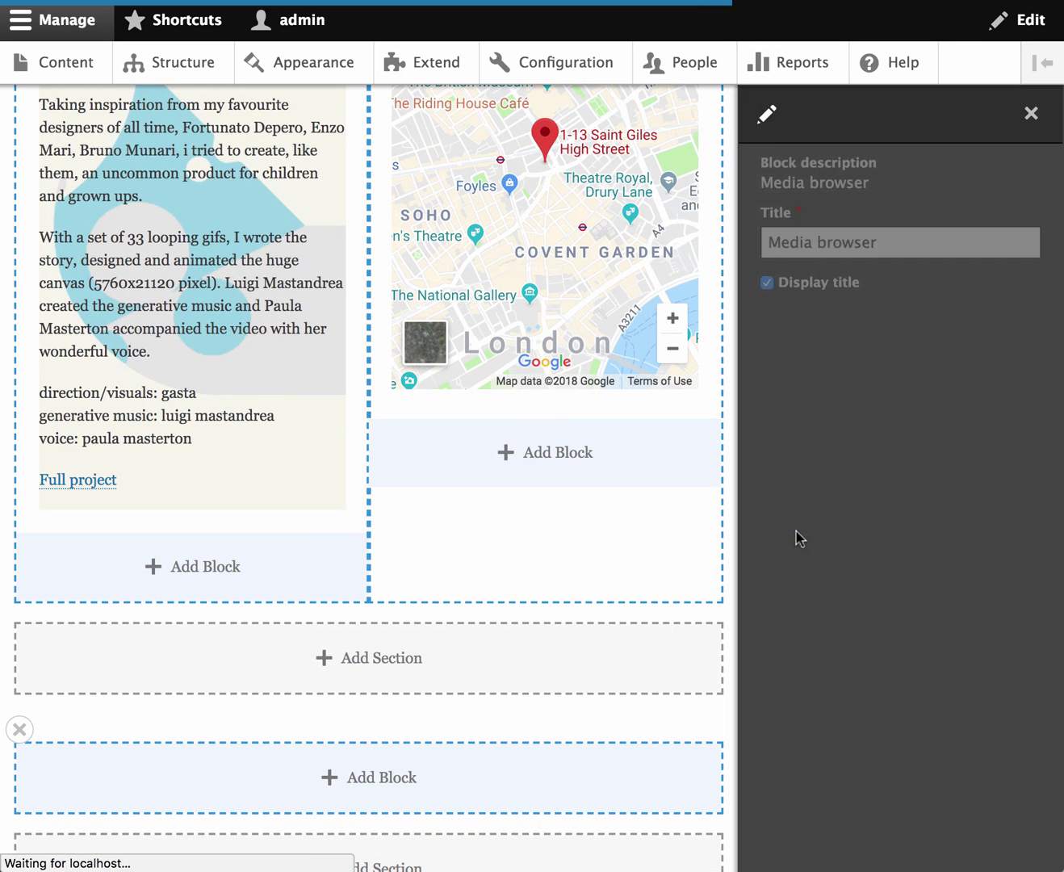
pyautogui.click(864, 242)
pyautogui.write('W')
pyautogui.press('Down')
pyautogui.press('Return')
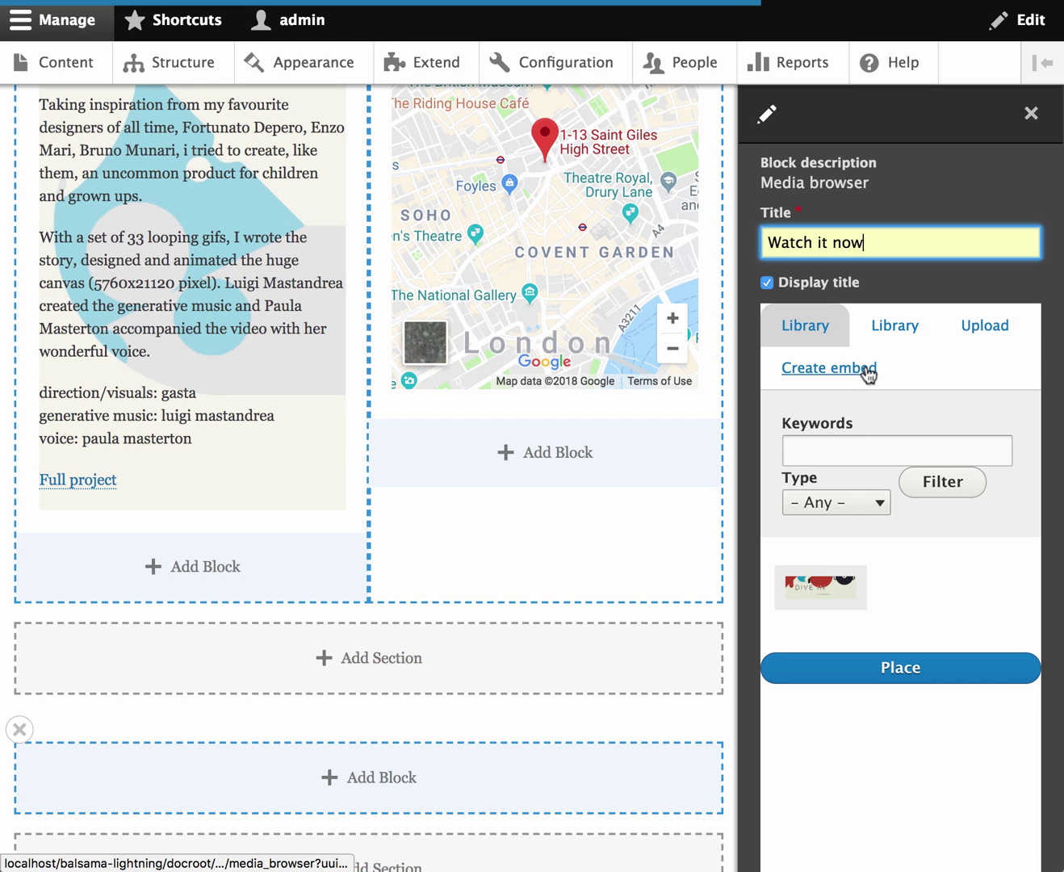
# Step: Embed the Vimeo video as 'Dive in', kept out of the media library, in Embedded view mode
pyautogui.click(867, 371)
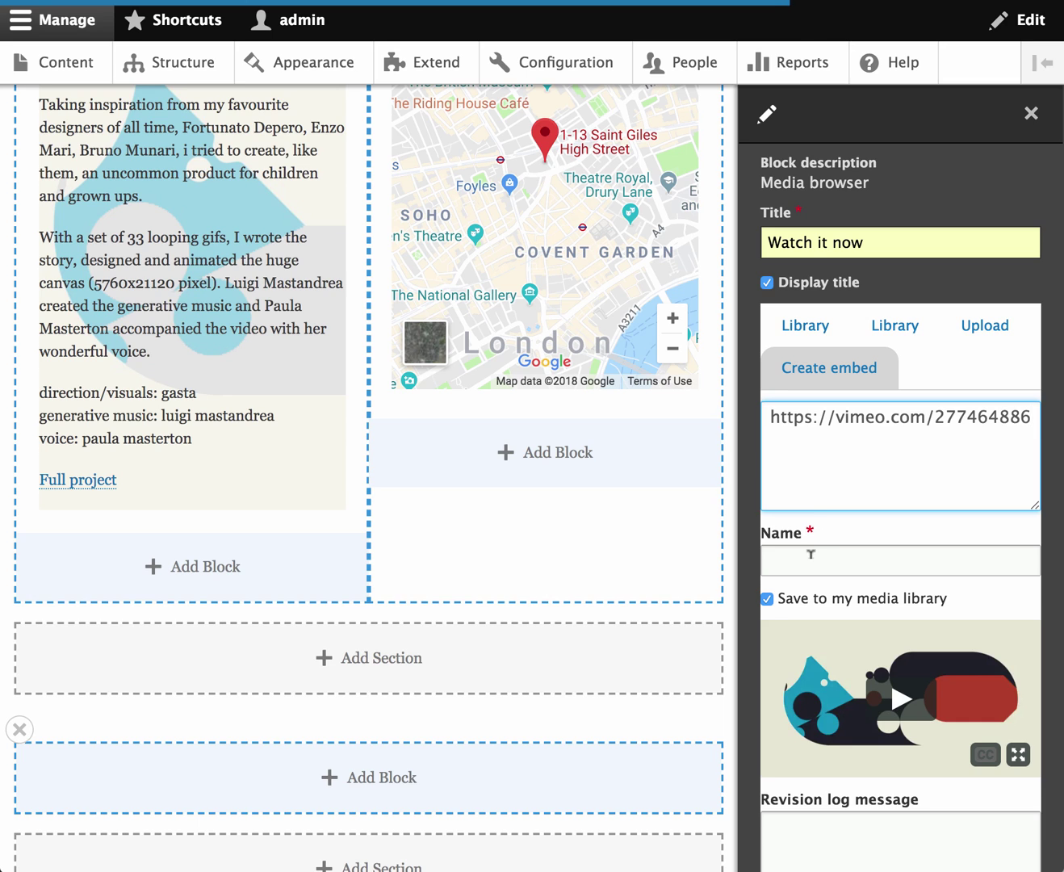
pyautogui.click(811, 554)
pyautogui.write('Dive in')
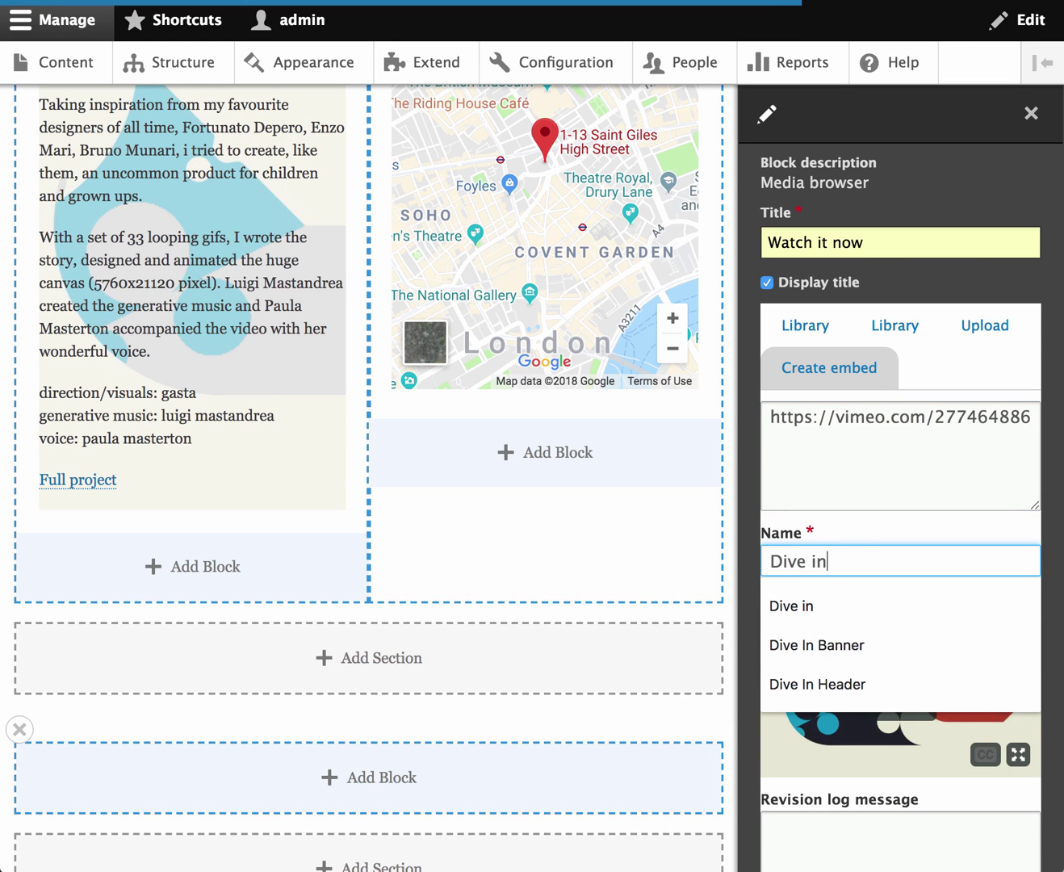
pyautogui.click(846, 535)
pyautogui.scroll(-2, 849, 538)
pyautogui.click(768, 514)
pyautogui.scroll(-2, 829, 517)
pyautogui.scroll(-5, 861, 789)
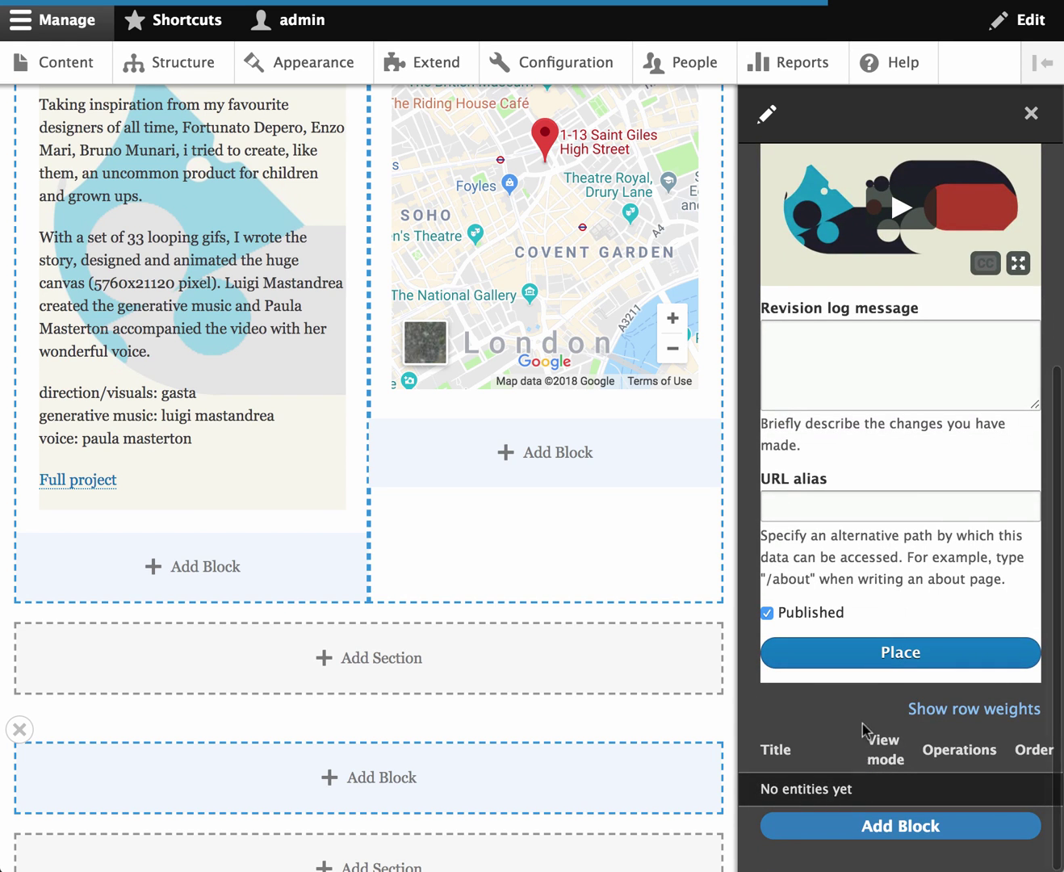
pyautogui.click(887, 654)
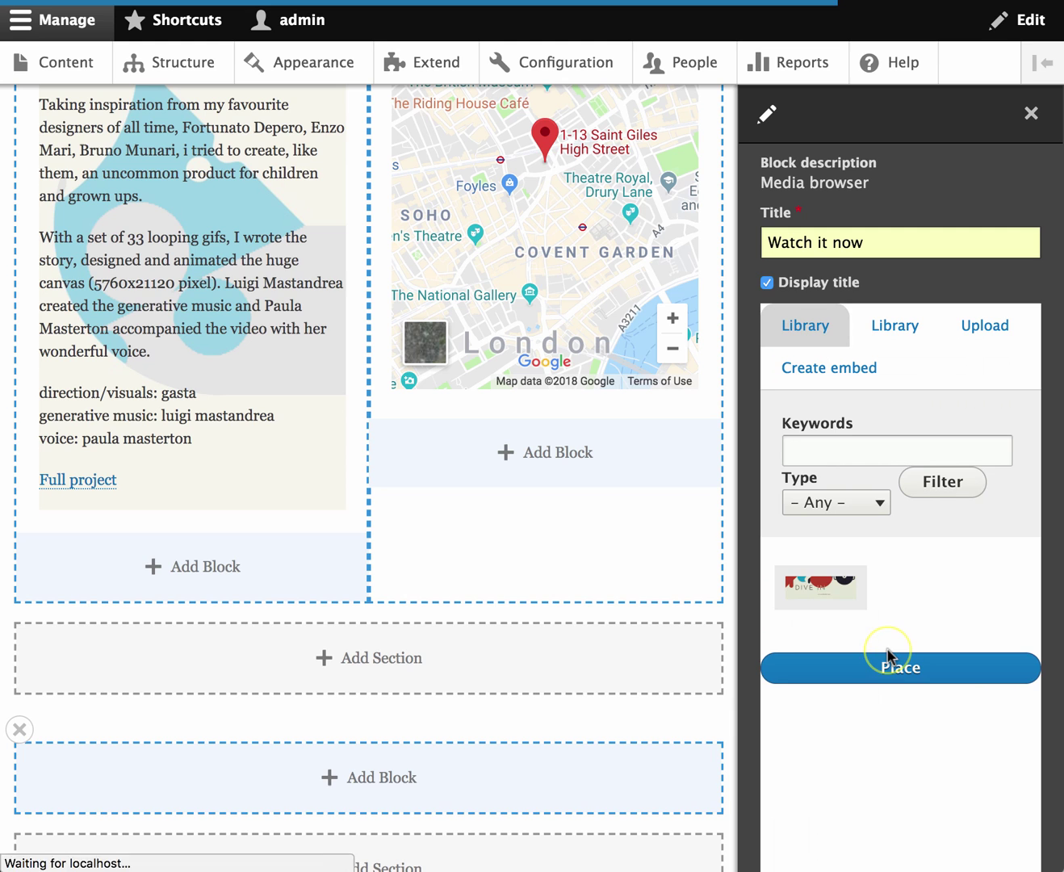
pyautogui.scroll(-5, 918, 583)
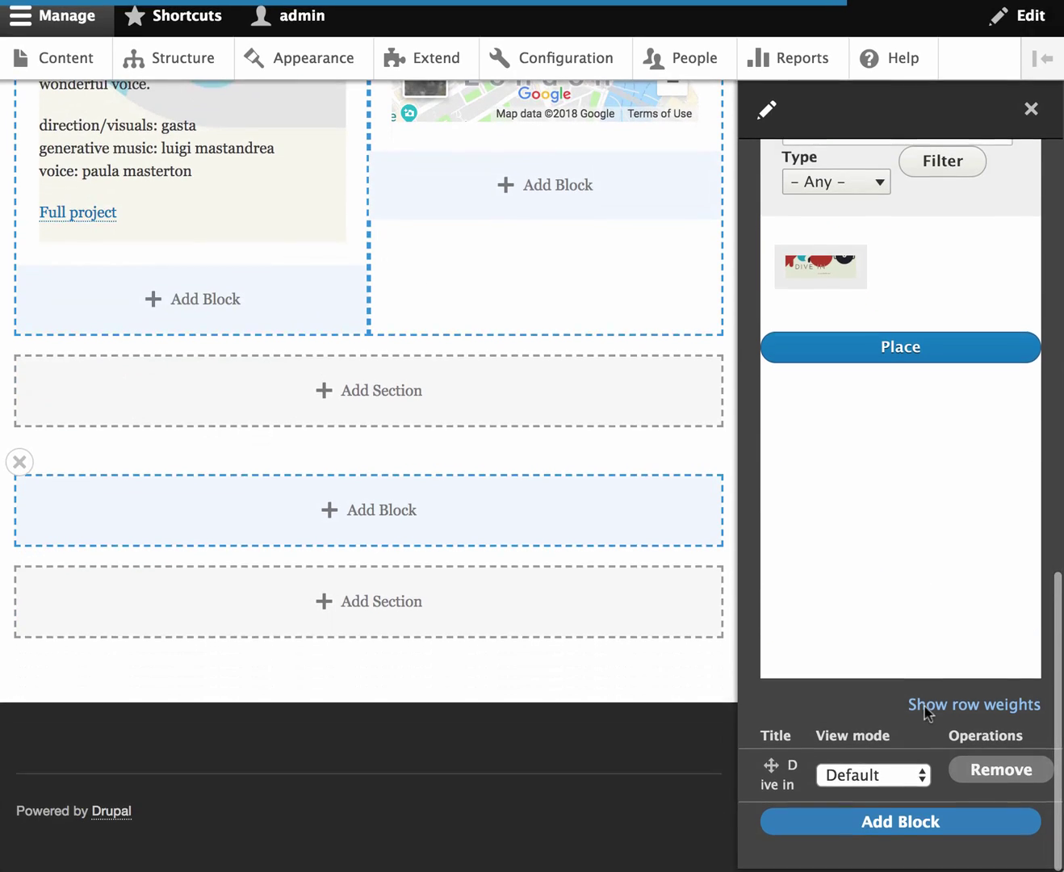
pyautogui.click(905, 773)
pyautogui.click(897, 800)
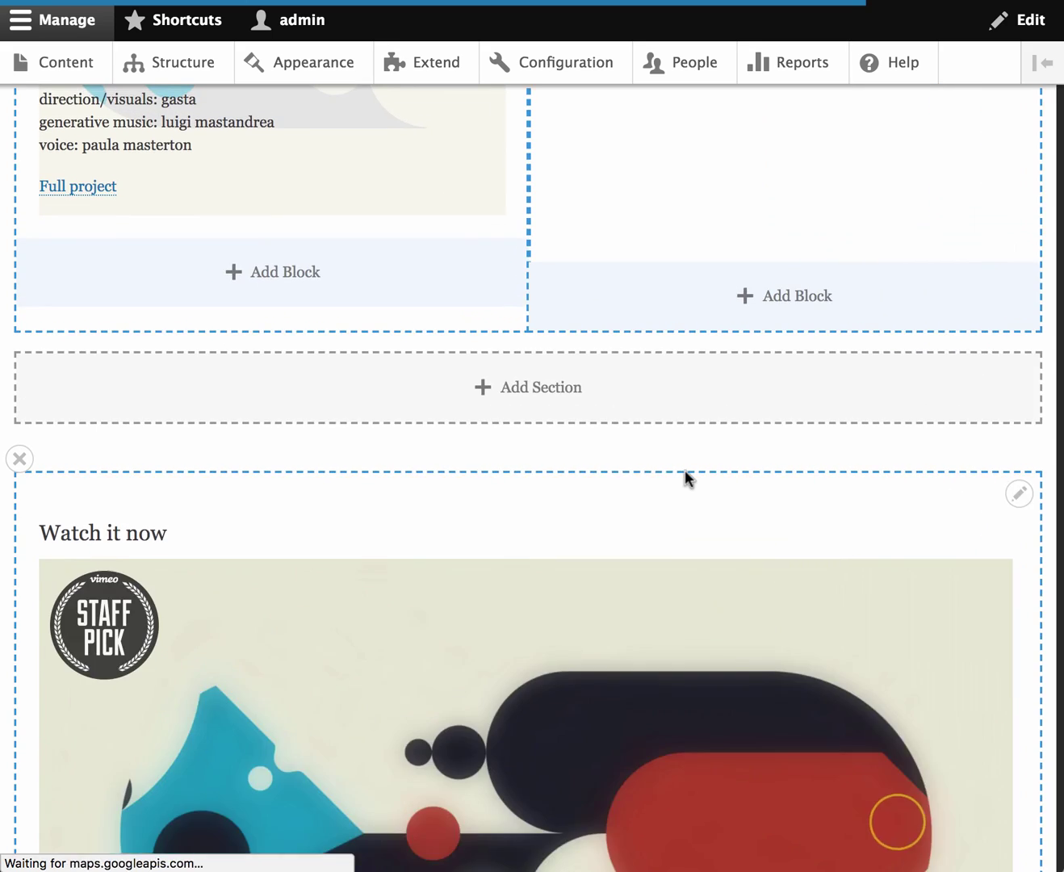
# Step: Scroll through the saved Dive In page to review the banner, map, story text and video
pyautogui.scroll(-4, 686, 477)
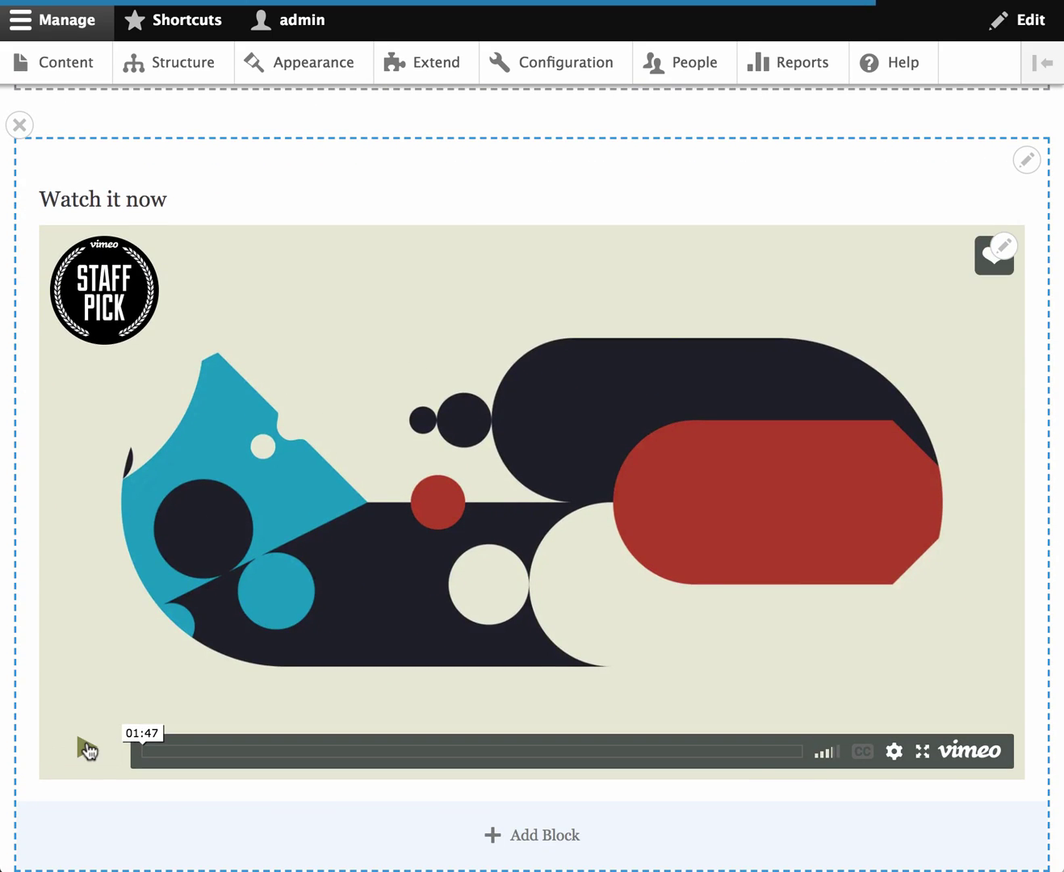
pyautogui.scroll(12, 172, 529)
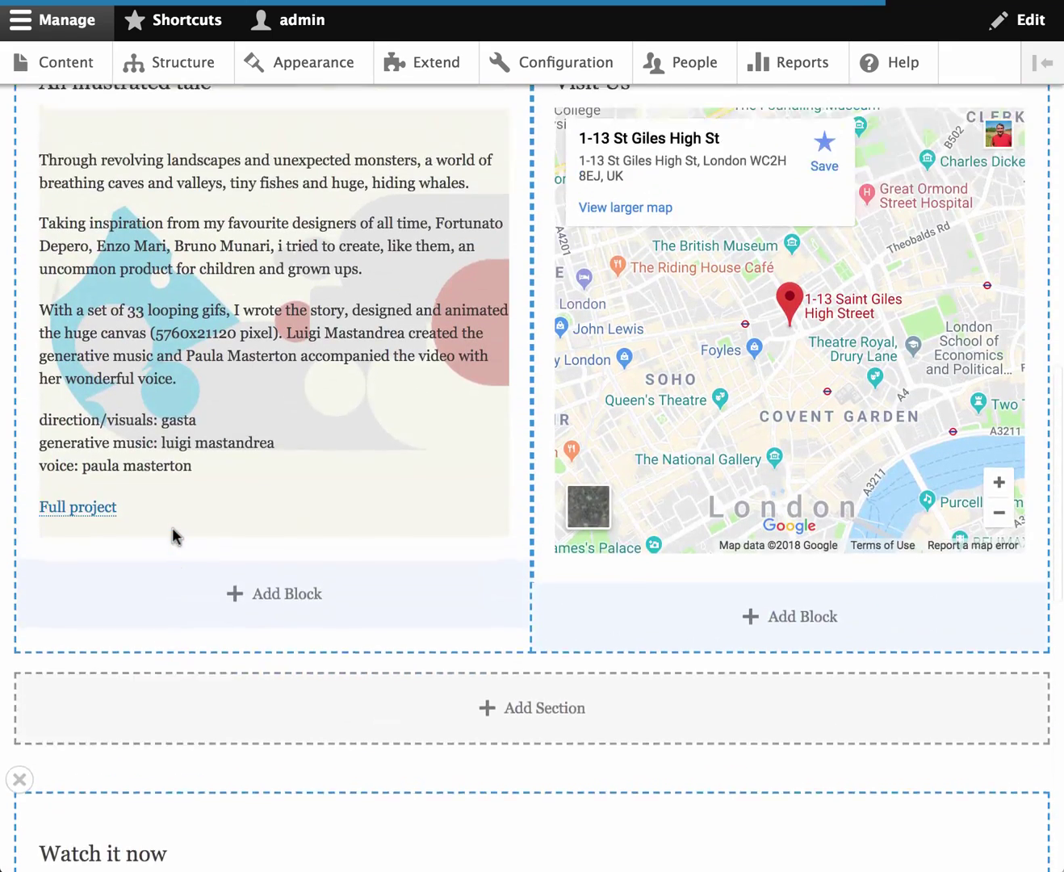
pyautogui.scroll(6, 174, 534)
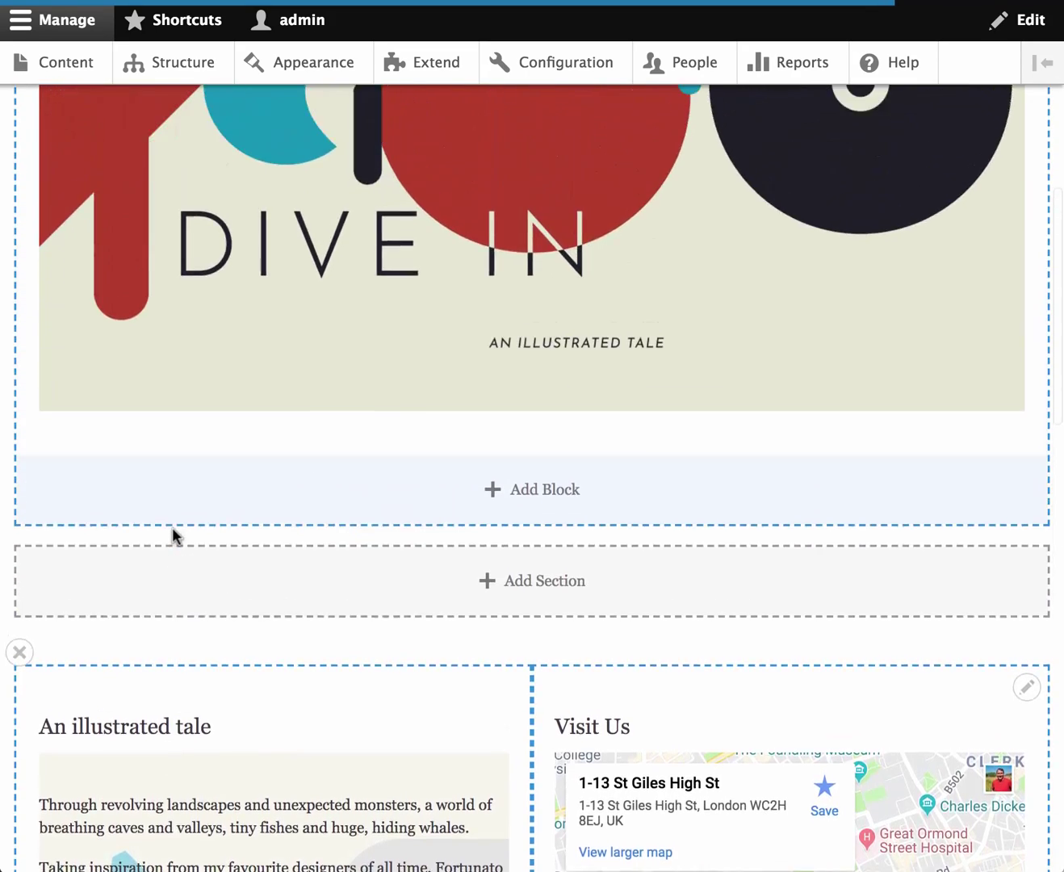
pyautogui.scroll(6, 173, 534)
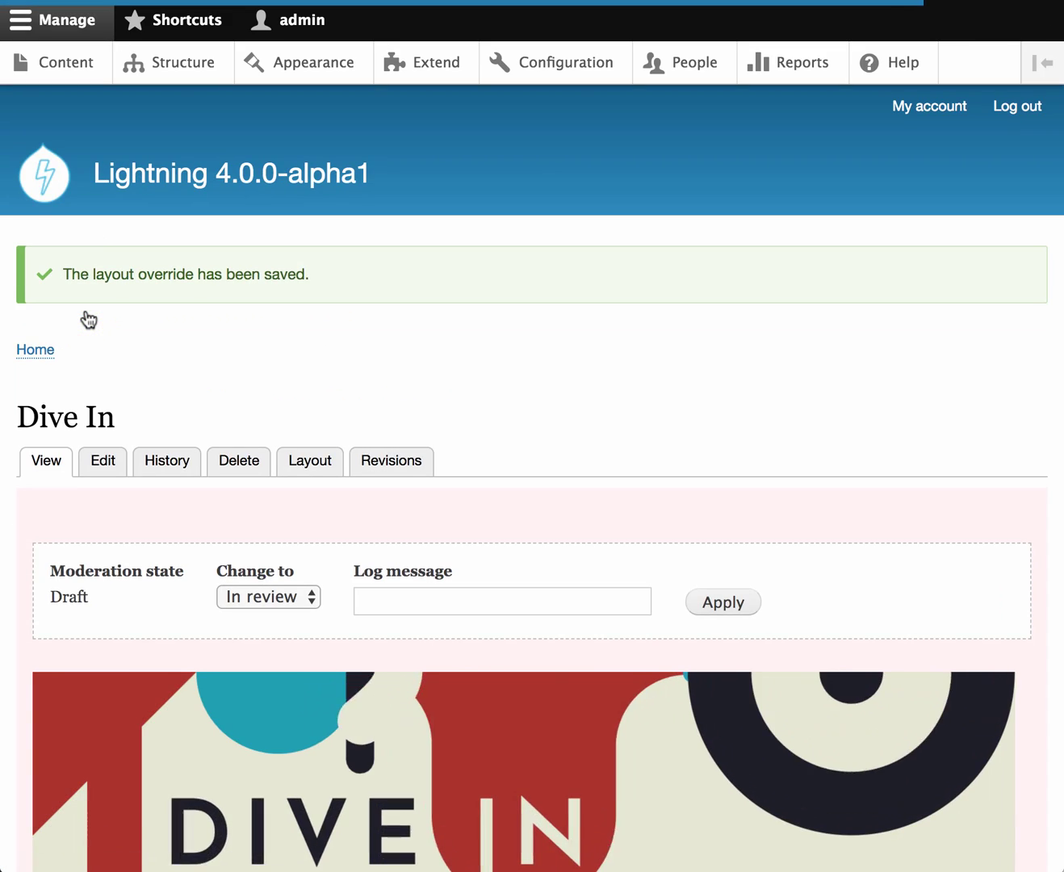
pyautogui.scroll(-15, 402, 460)
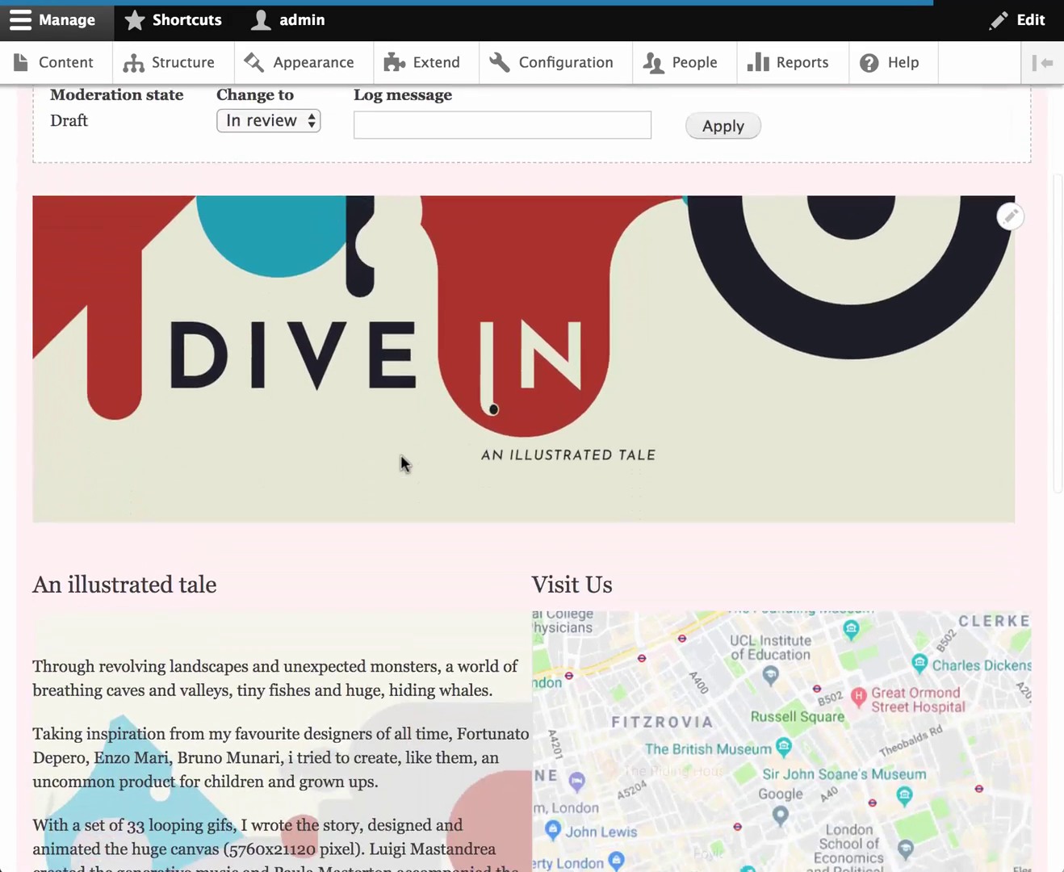
pyautogui.scroll(-4, 402, 452)
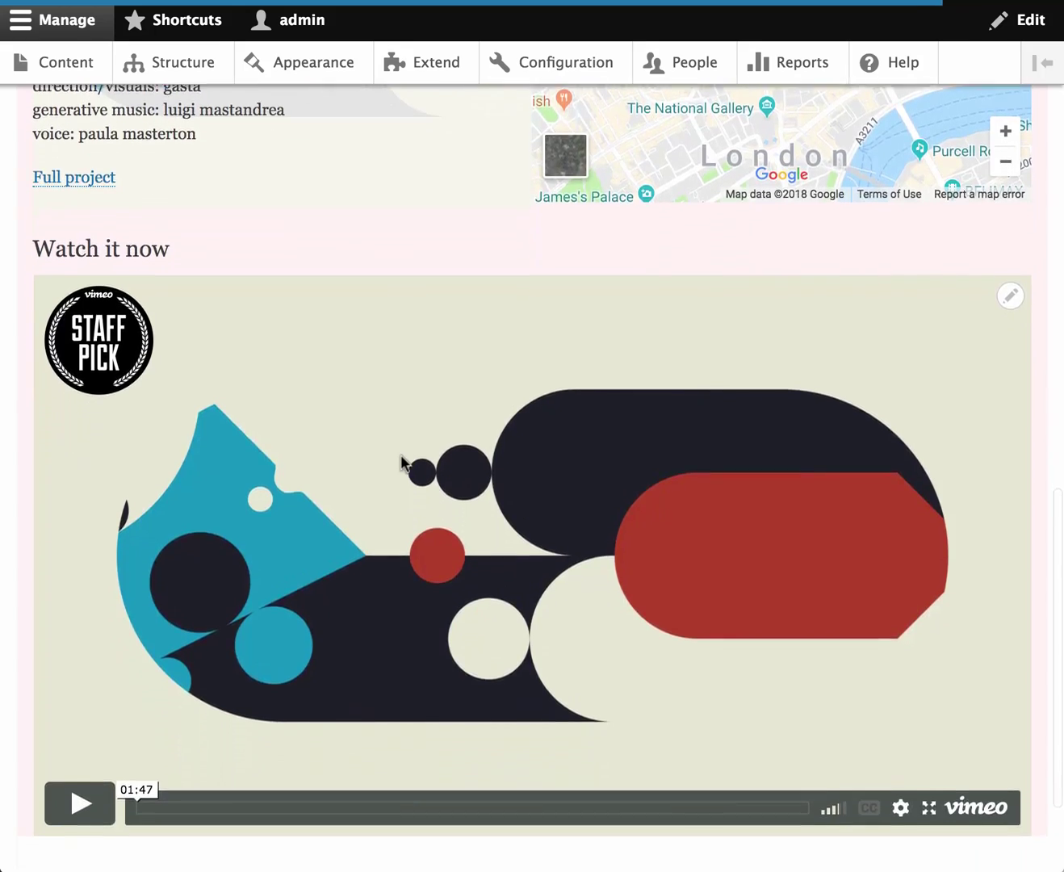
pyautogui.scroll(1, 405, 463)
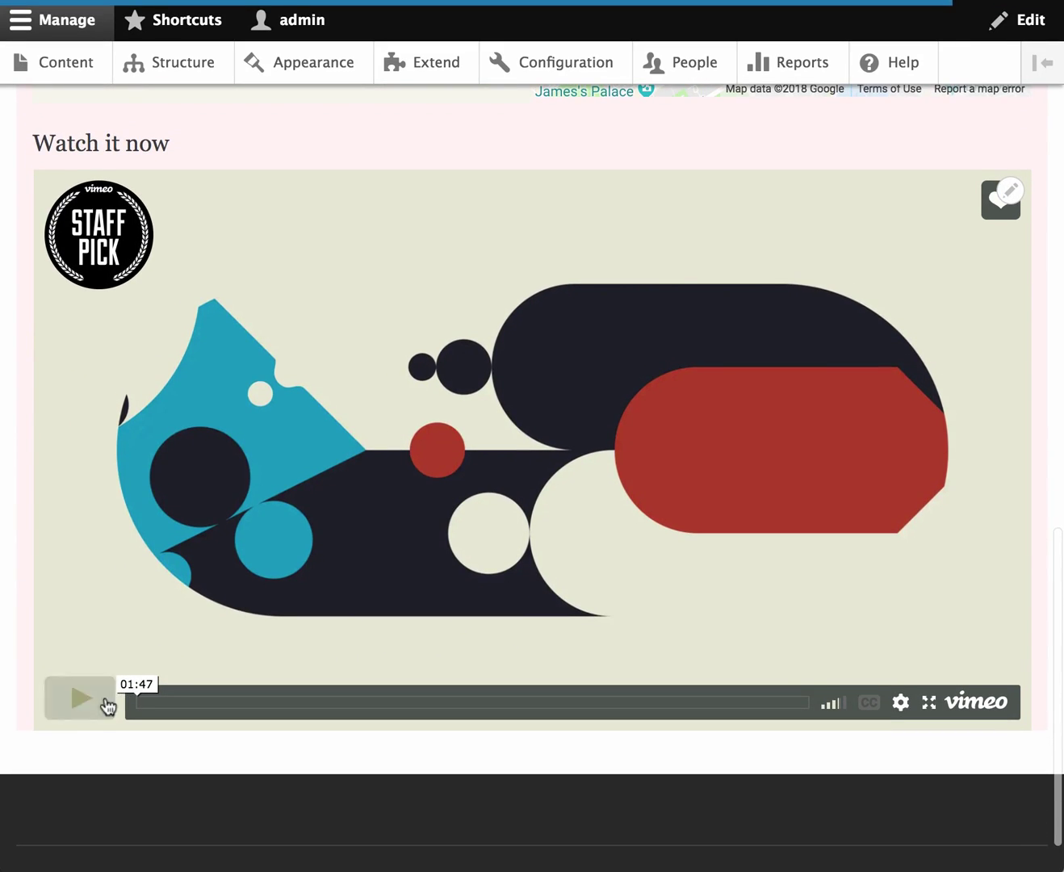
pyautogui.scroll(15, 161, 461)
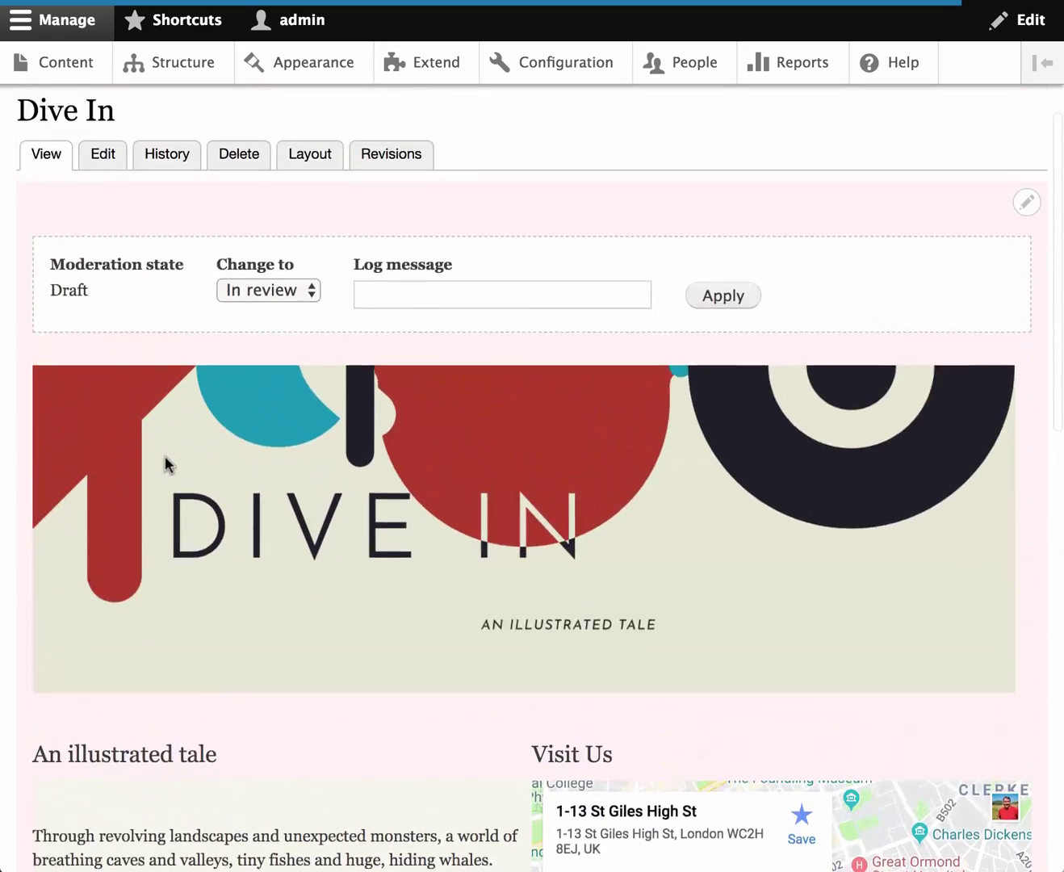
pyautogui.scroll(3, 164, 464)
# Step: Apply the Published moderation state to Dive In, then review the live banner, story, map and video
pyautogui.click(259, 434)
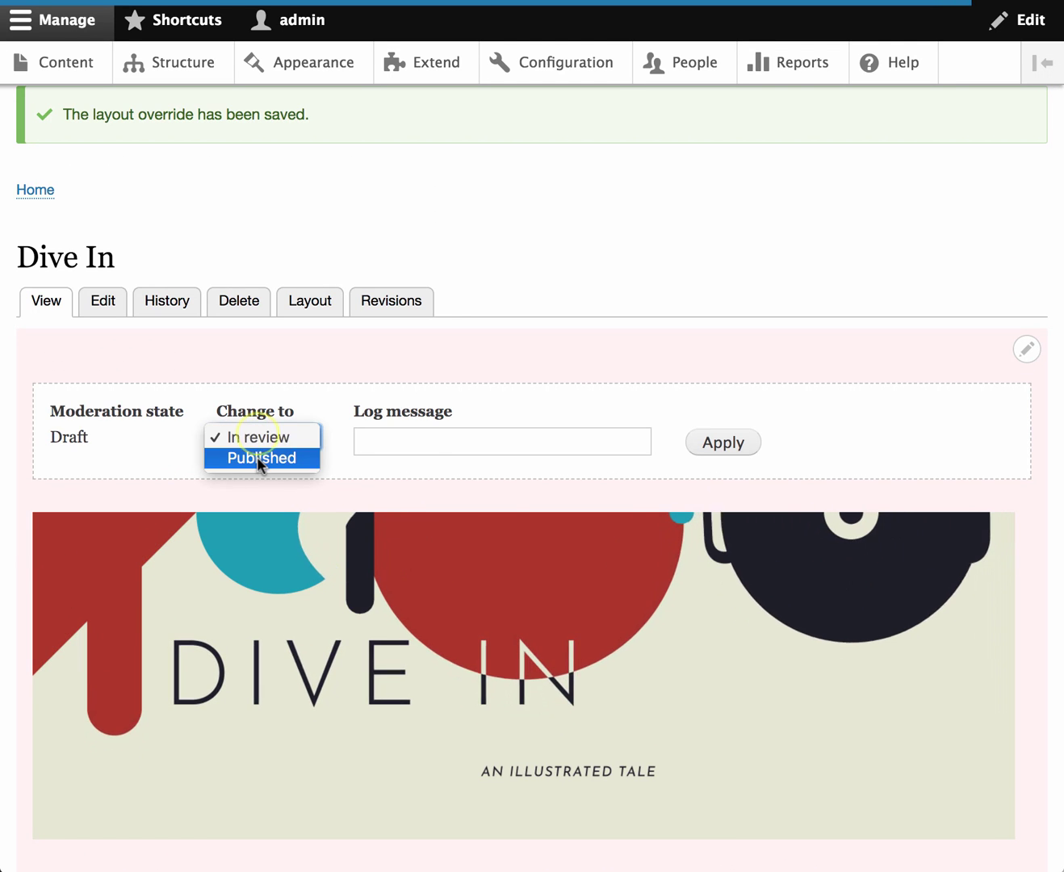
pyautogui.click(257, 456)
pyautogui.click(731, 452)
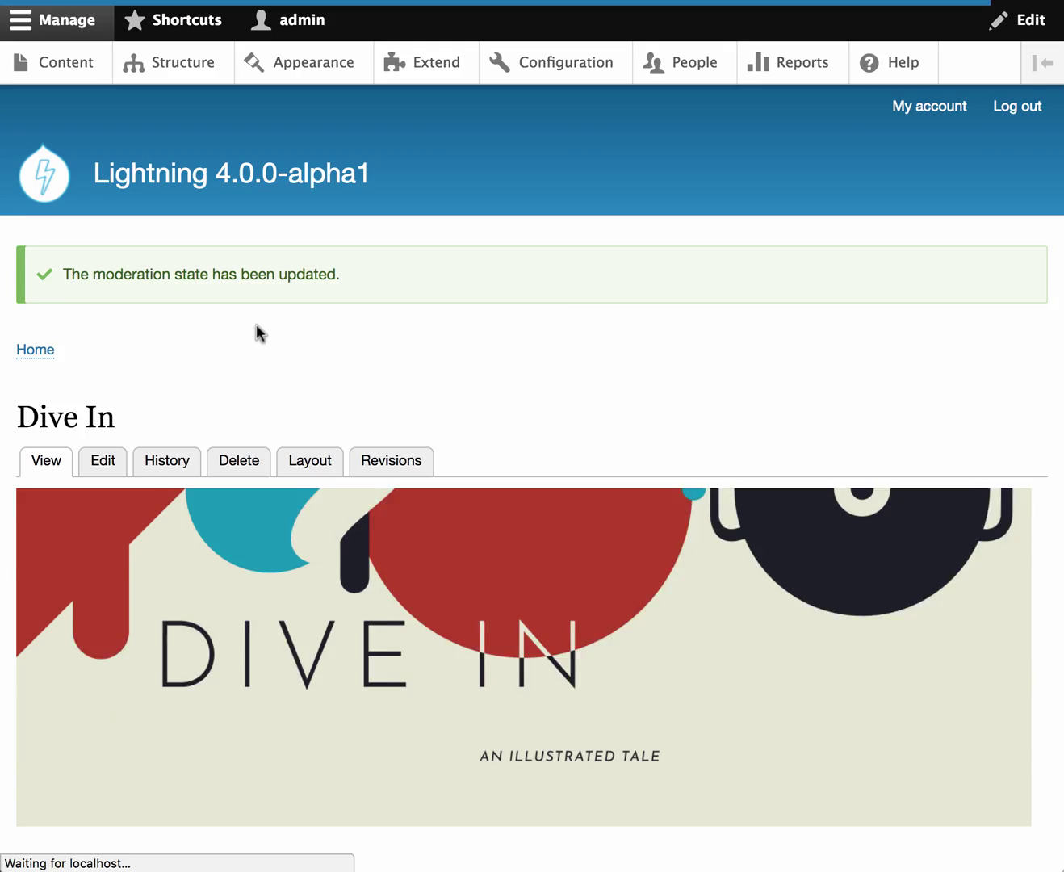
pyautogui.scroll(-5, 256, 323)
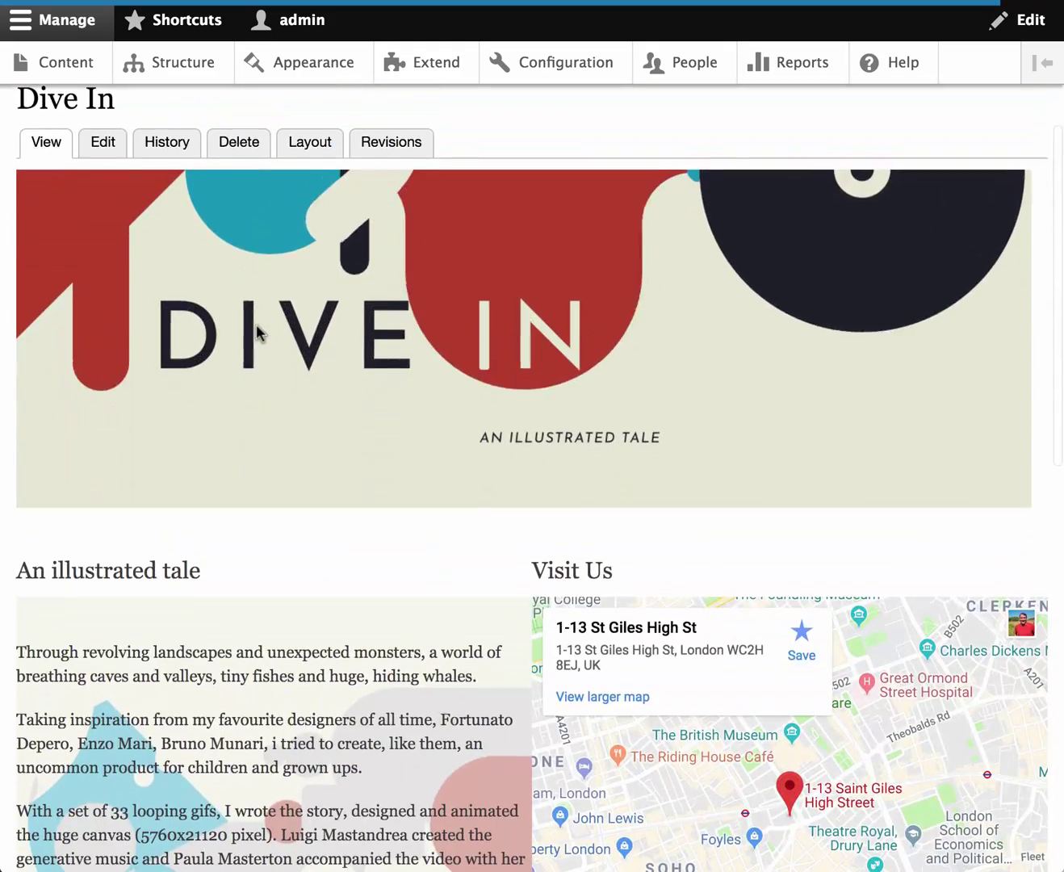
pyautogui.scroll(-2, 257, 324)
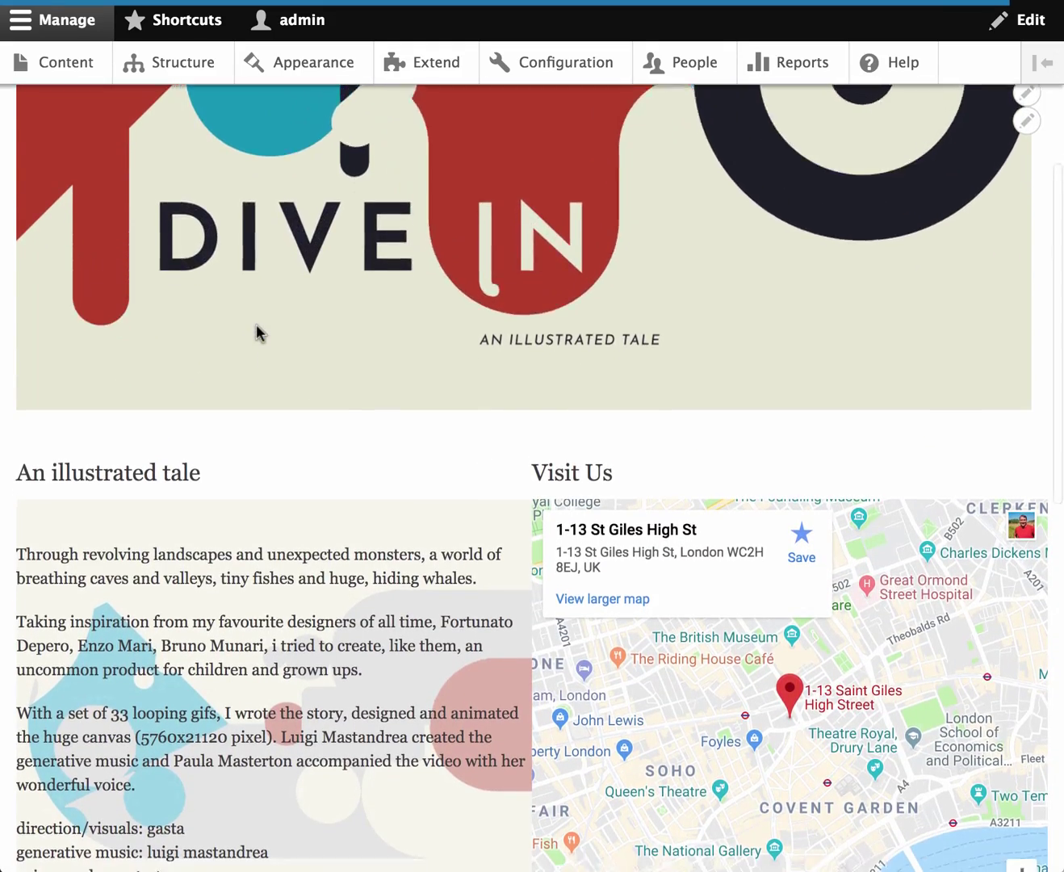
pyautogui.scroll(-10, 256, 322)
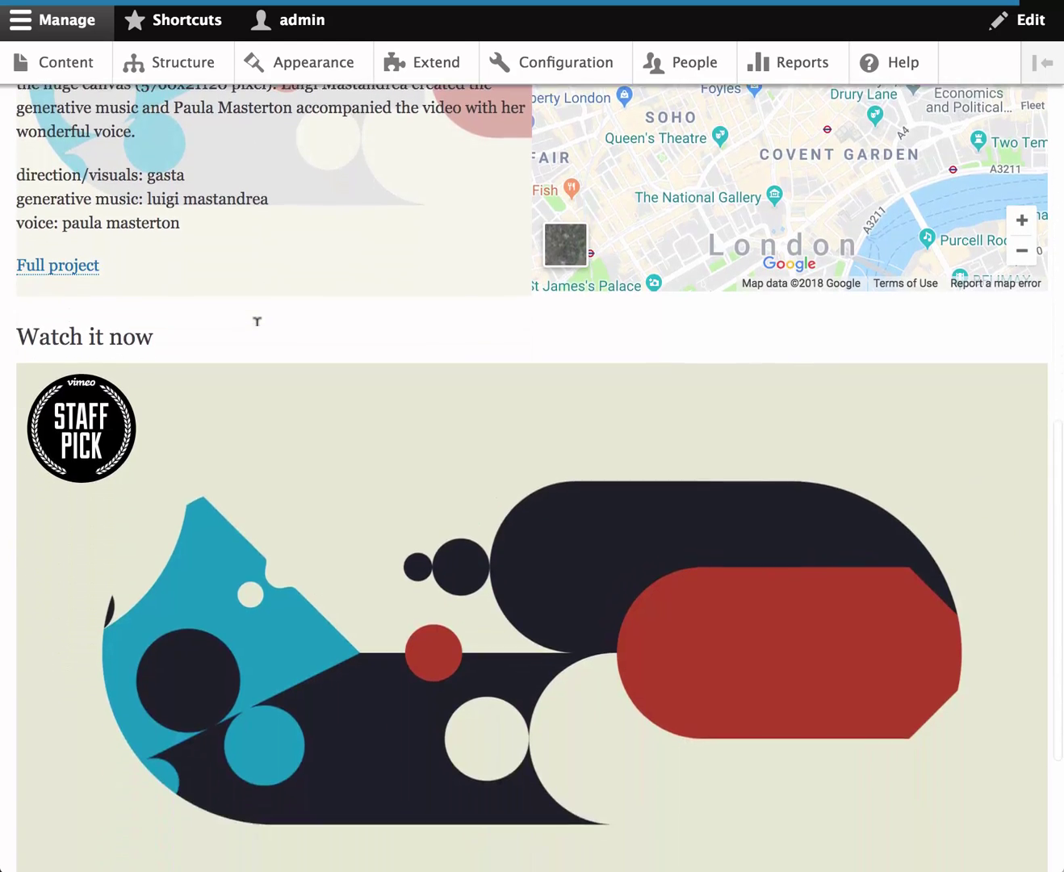